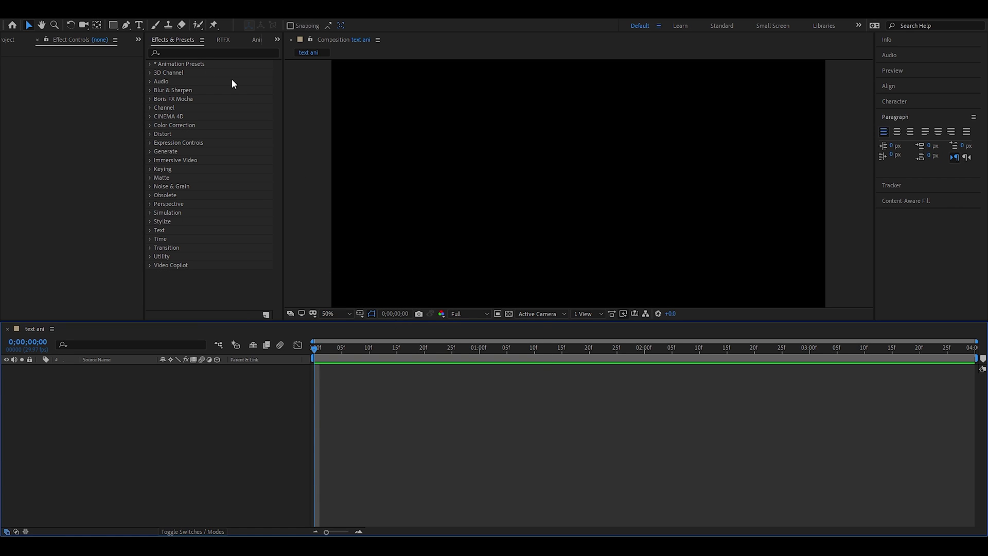
Create a text layer reading 'Outside' in the composition
click(139, 25)
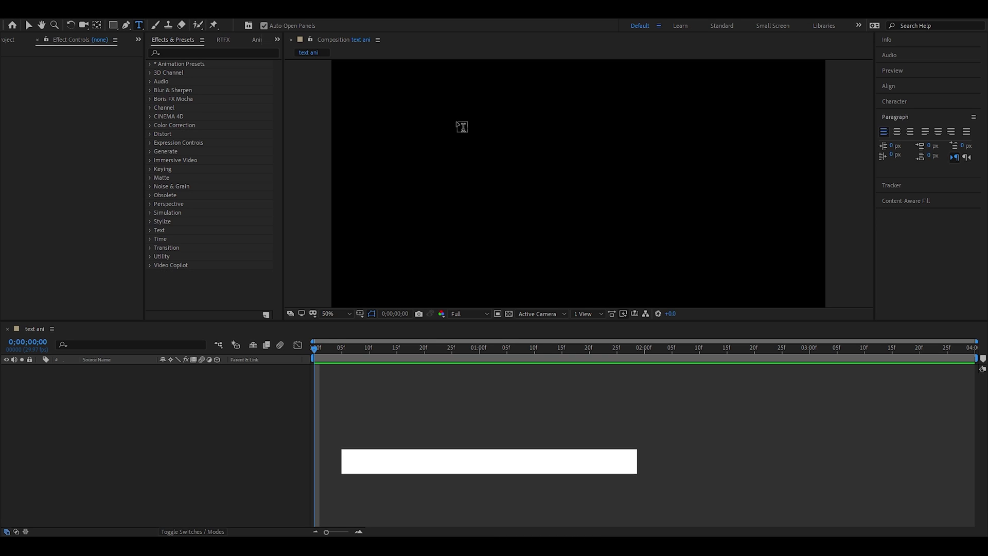
click(505, 162)
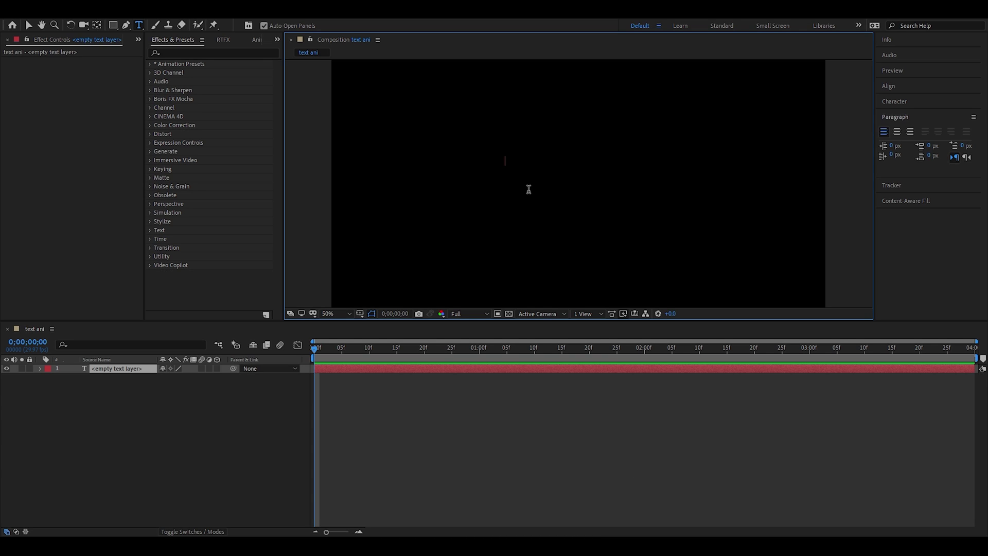
text(Ou)
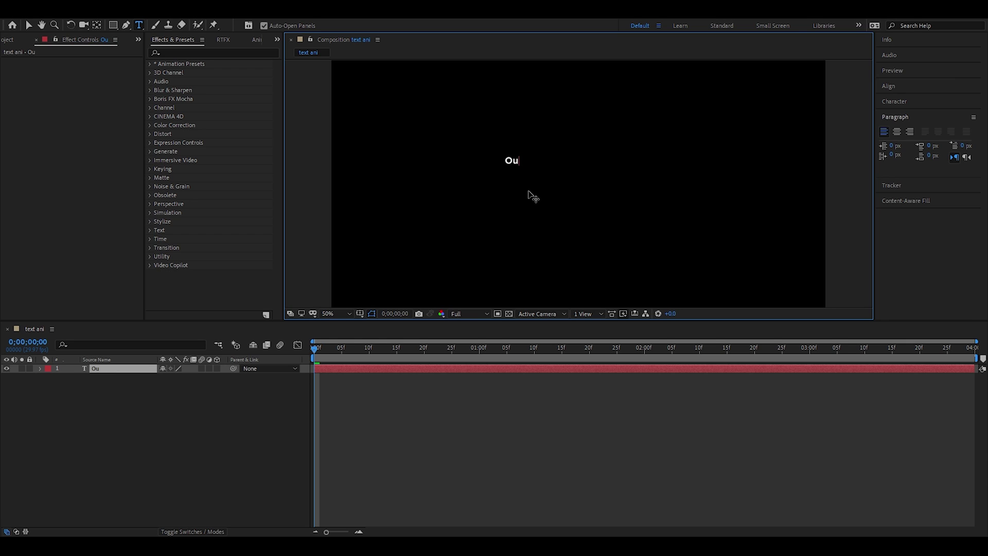
text(tside)
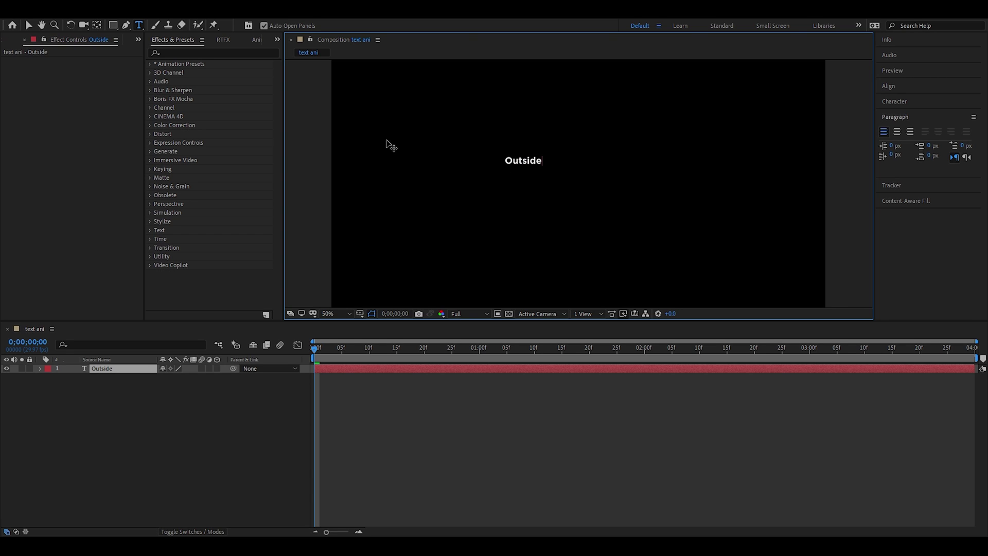
click(28, 25)
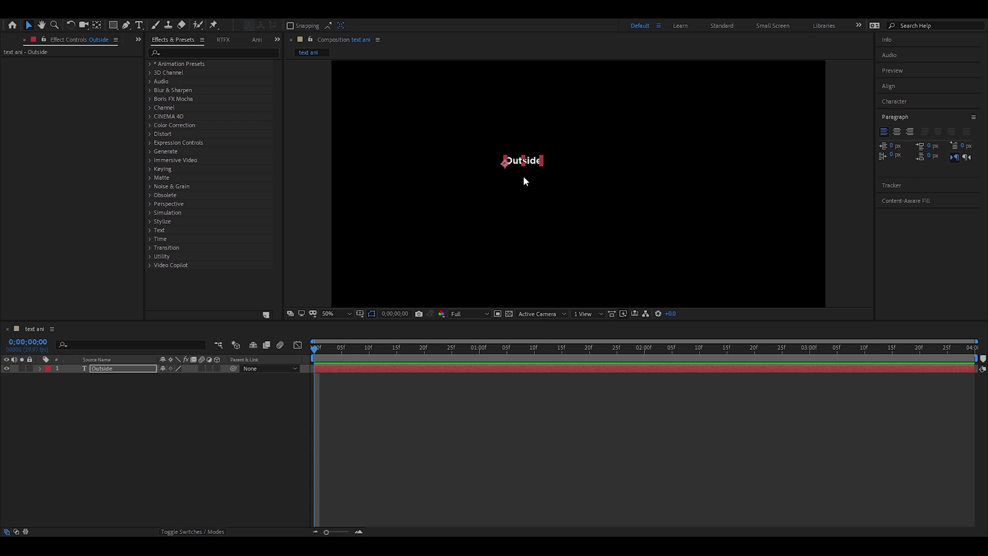
Set the Outside text to Gotham Bold at 150 px in the Character panel
click(893, 100)
drag(896, 143, 952, 135)
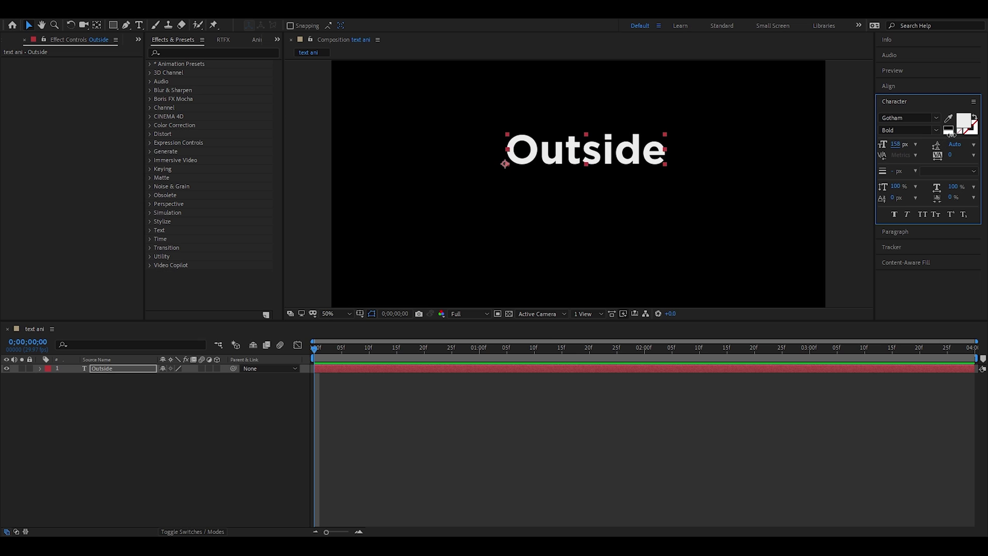
click(894, 144)
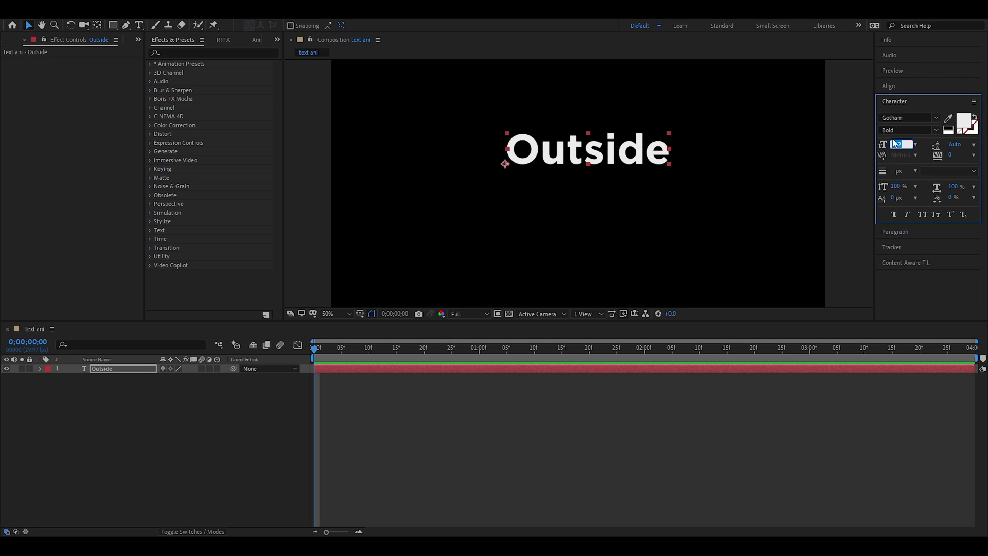
text(36)
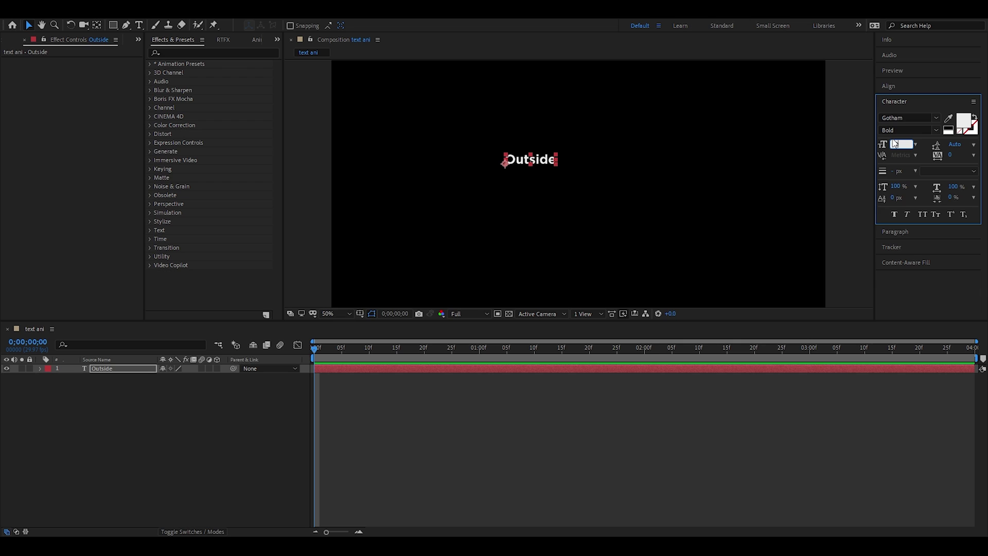
text(50)
text(150)
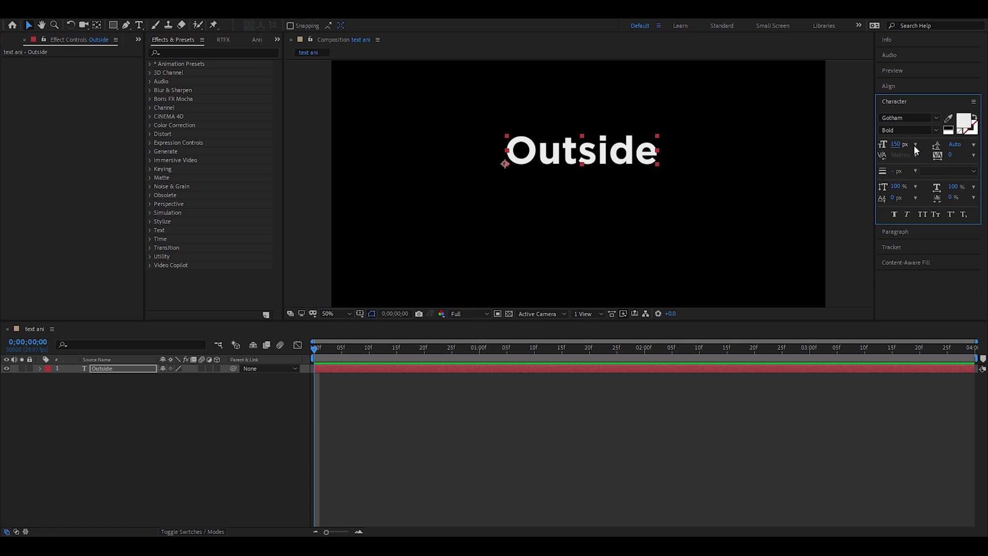
Apply the 150 px size and centre the anchor point on the Outside text
click(662, 159)
drag(619, 161, 593, 197)
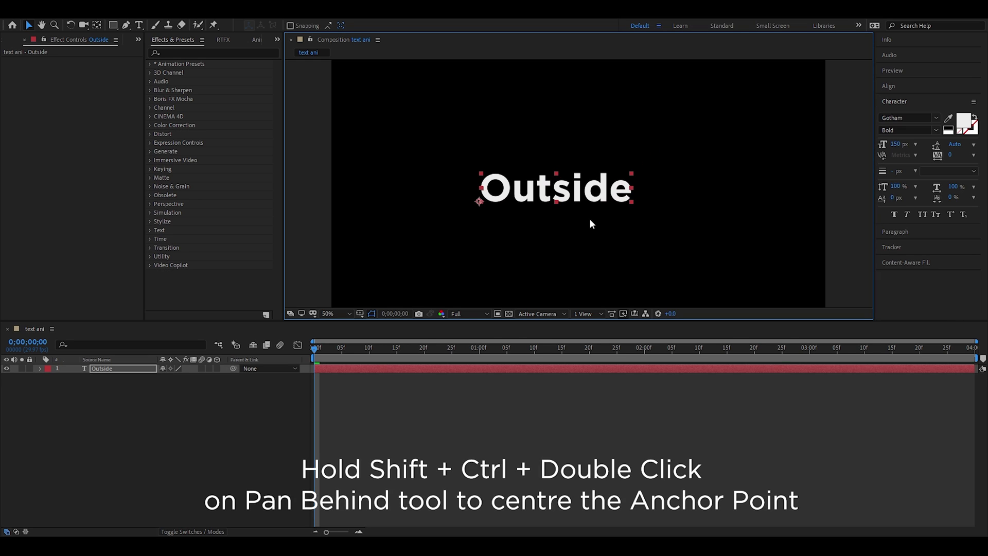
ctrl+shift+double_click(97, 25)
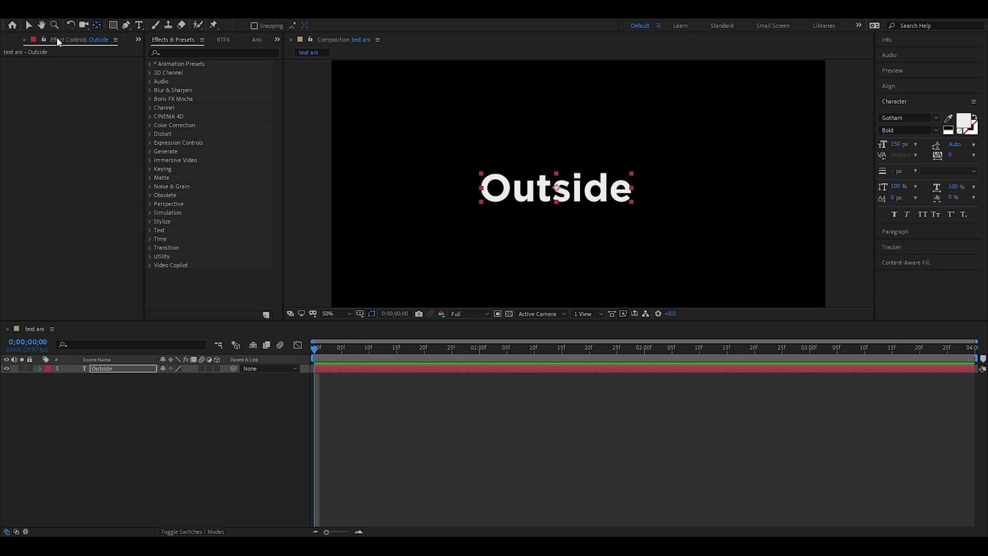
click(28, 25)
click(520, 233)
click(565, 203)
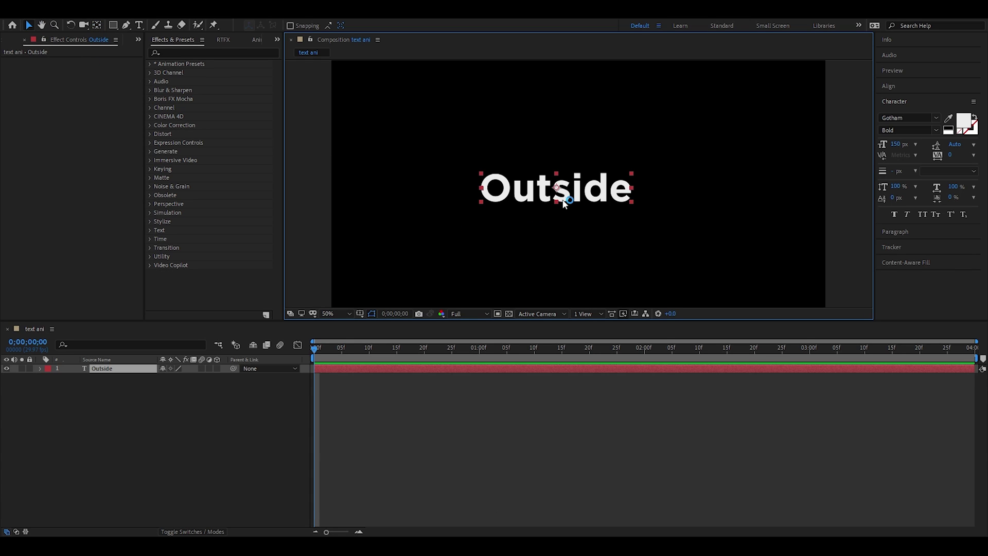
Centre Outside horizontally and vertically in the composition with the Align panel
click(905, 231)
click(887, 85)
click(902, 111)
click(956, 111)
click(676, 195)
scroll(468, 219, down, 2)
scroll(589, 199, up, 2)
Reselect the Outside layer and show layer names in the timeline
drag(487, 136, 690, 229)
click(690, 229)
click(93, 359)
click(107, 369)
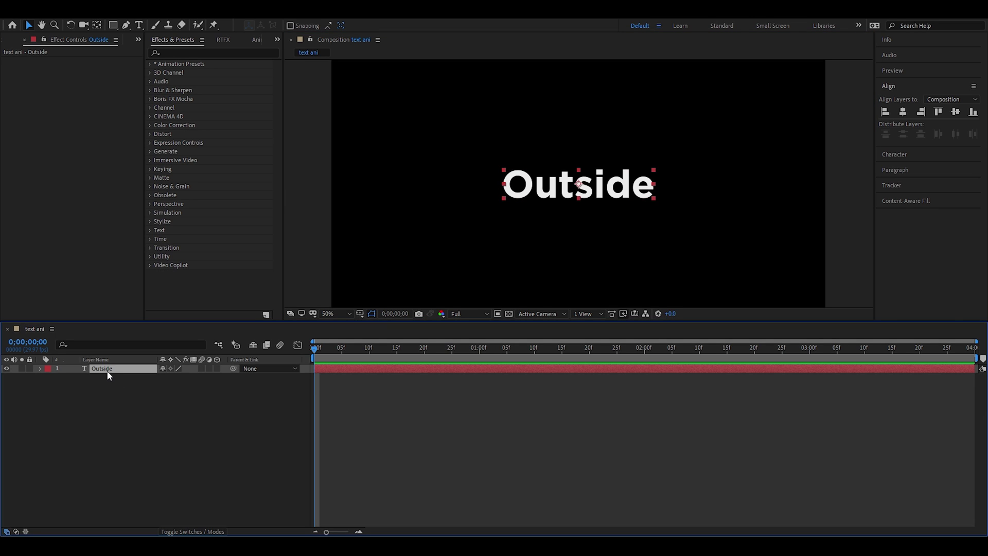
Keyframe Outside's Scale at 100% at 20f and 146% at 0f
key(s)
drag(312, 352, 423, 350)
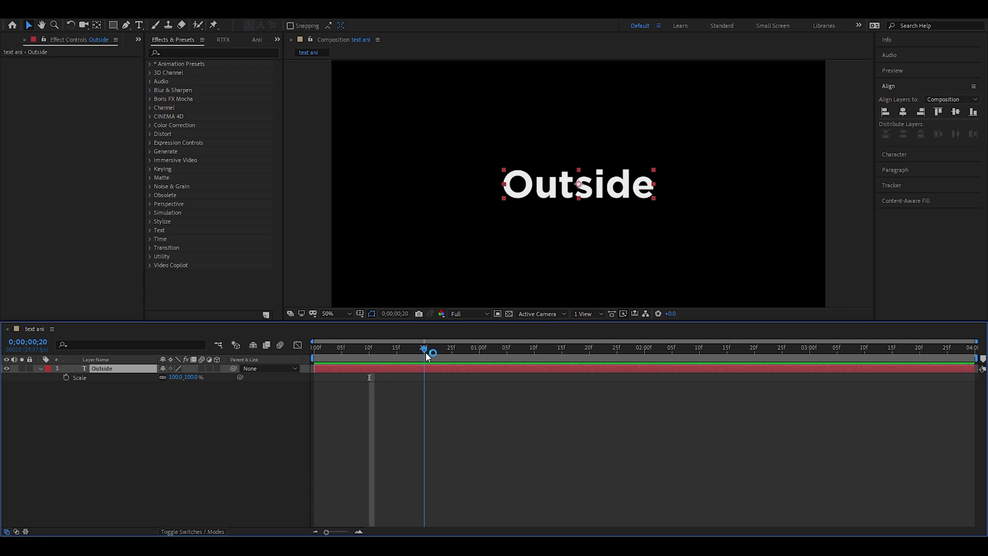
click(67, 377)
key(Home)
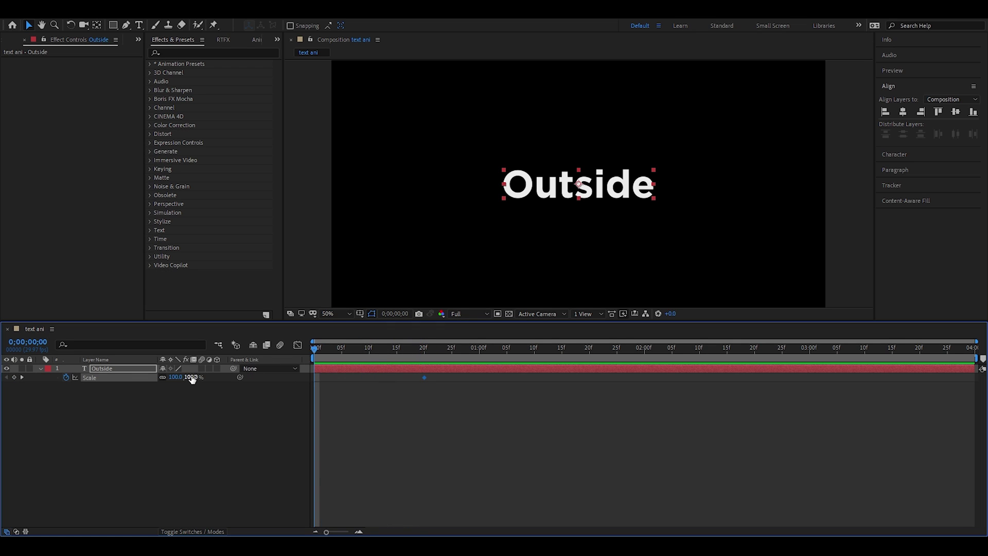
drag(190, 378, 213, 375)
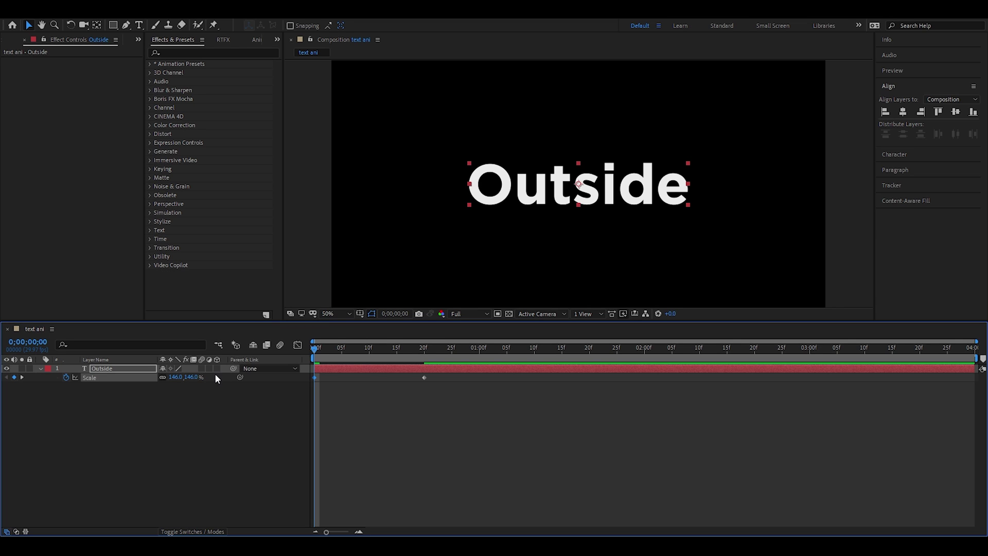
mouse_move(311, 350)
mouse_down()
mouse_move(429, 350)
mouse_move(304, 363)
mouse_up()
Keyframe Opacity from 0% at 0f to 100% at 7f, then select all keyframes
click(114, 370)
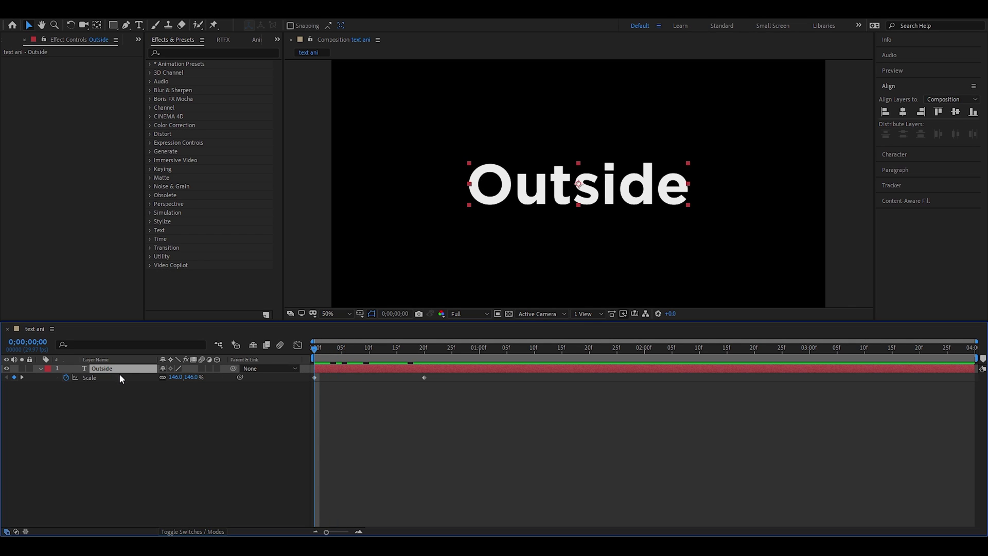
key(shift+t)
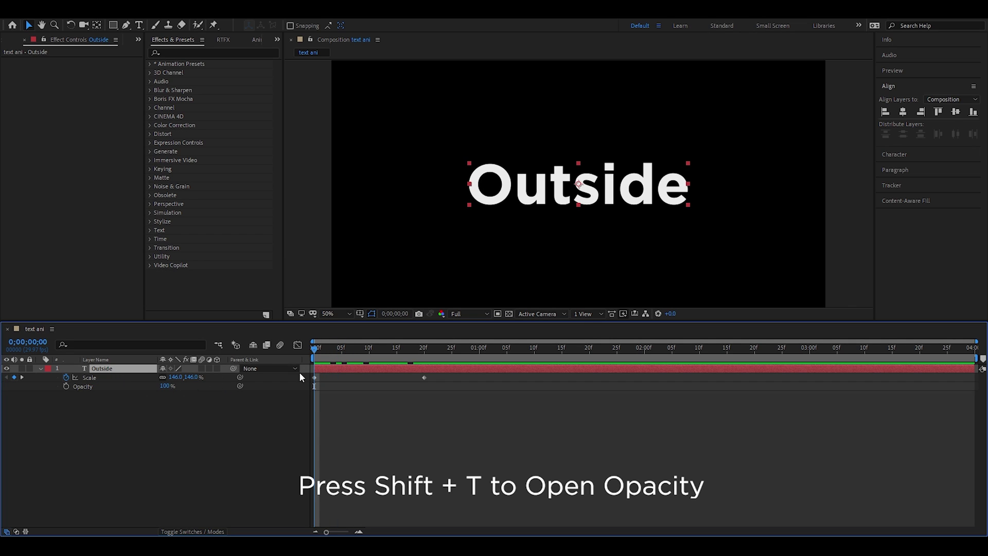
mouse_move(314, 349)
mouse_down()
mouse_move(359, 352)
mouse_move(307, 354)
mouse_move(438, 352)
mouse_move(308, 354)
mouse_up()
click(66, 386)
click(165, 386)
text(0)
key(Return)
drag(446, 374, 310, 401)
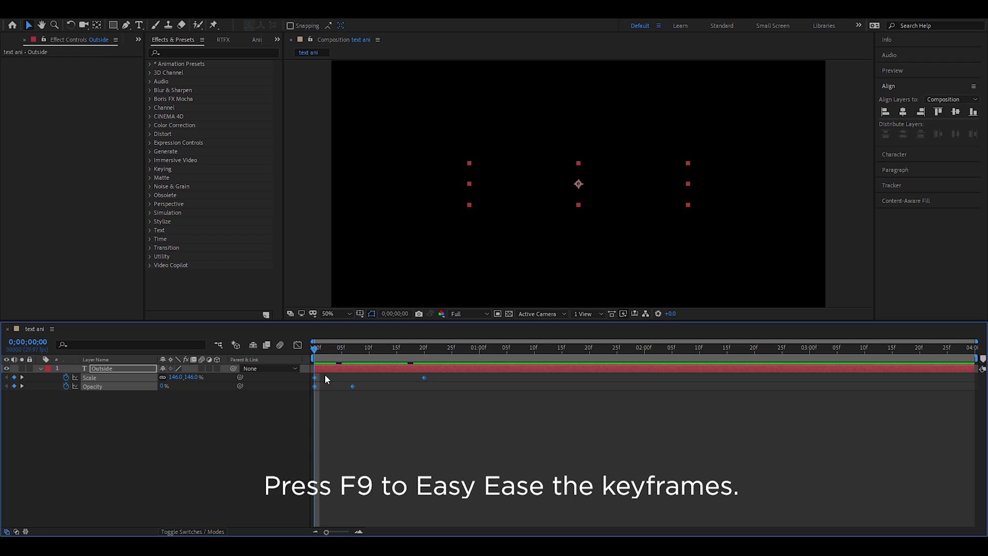
Easy Ease the keyframes and raise the Scale speed-curve influence to 85.45%
key(F9)
key(shift+F3)
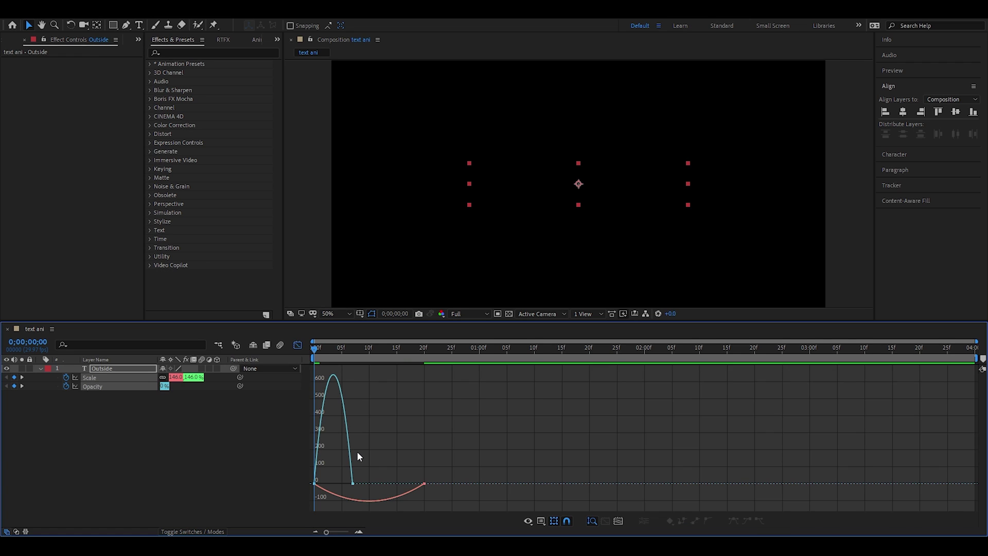
click(118, 377)
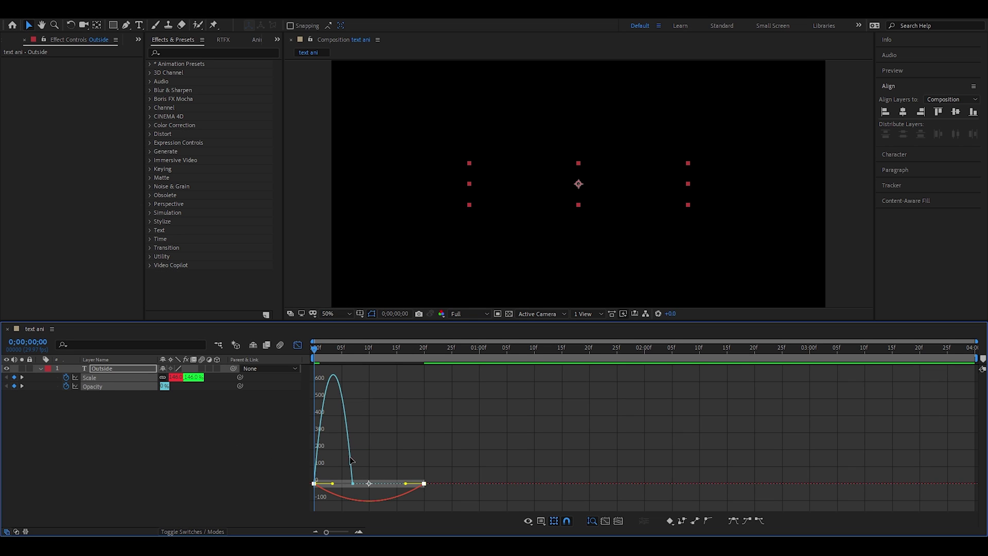
drag(409, 485, 380, 485)
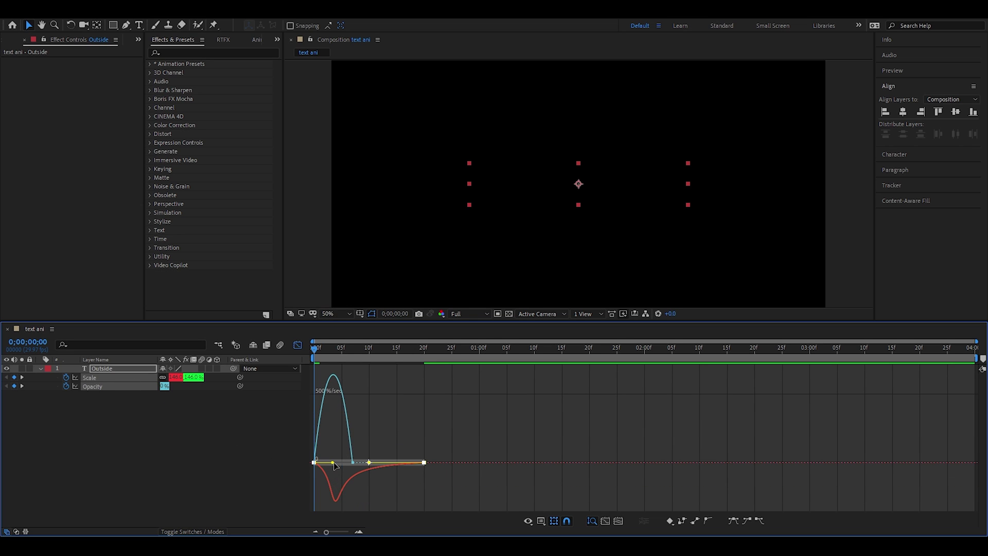
drag(337, 466, 375, 462)
click(394, 401)
Reshape the Opacity speed-curve influence and preview the entrance
click(100, 381)
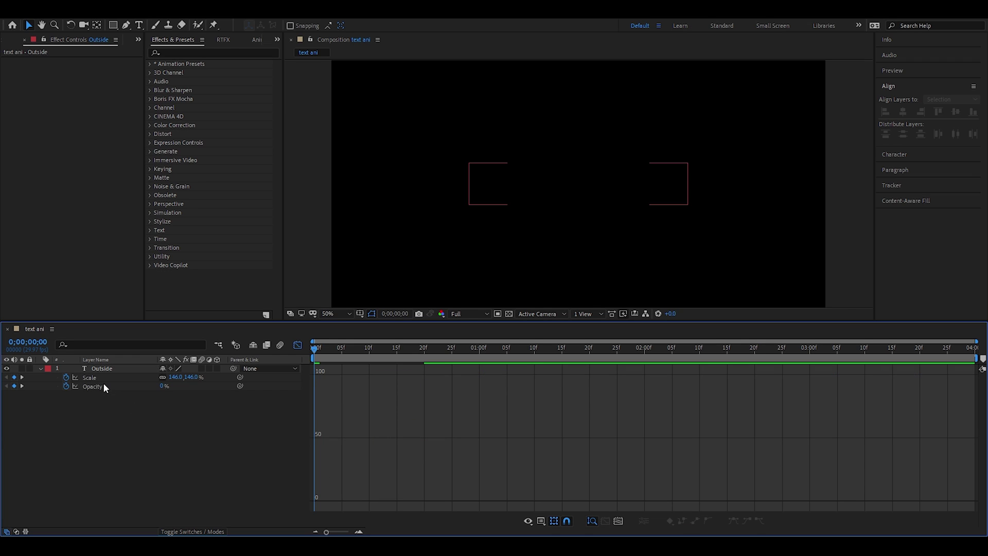
click(98, 385)
drag(366, 491, 340, 502)
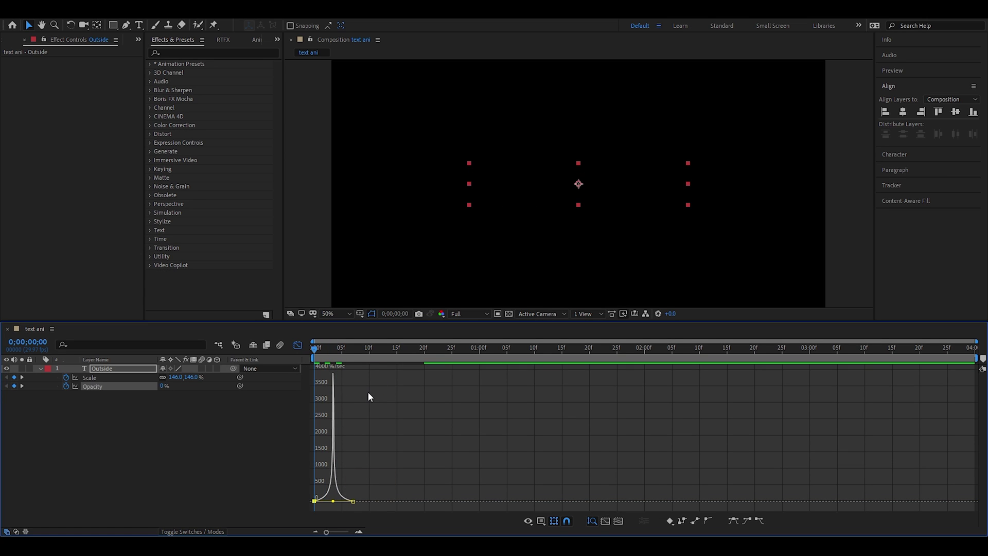
key(space)
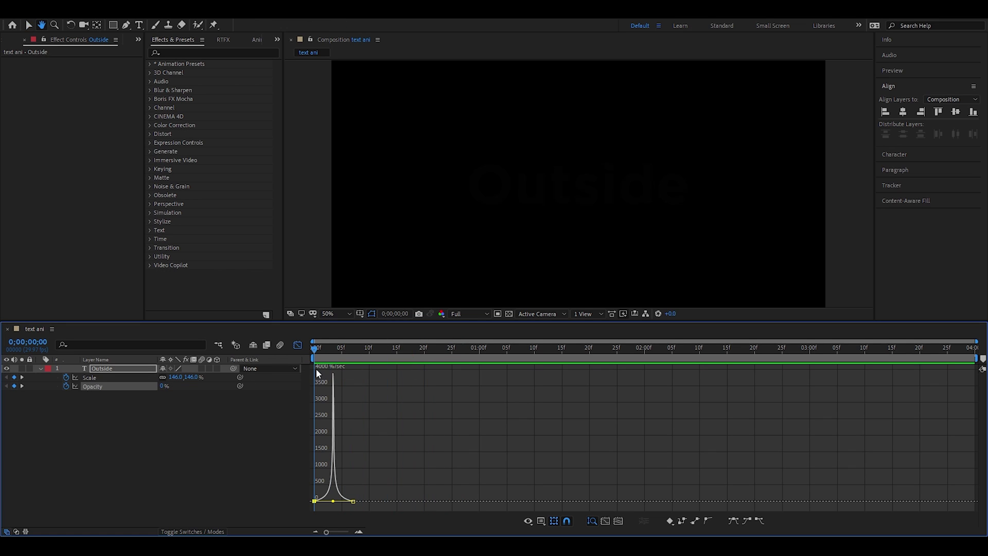
key(space)
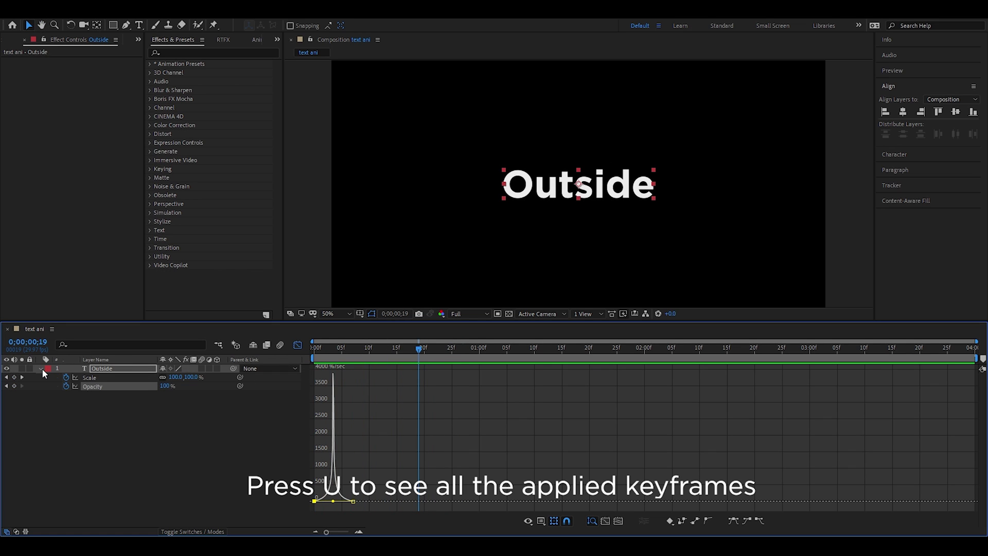
Show Outside's keyframed properties together with Position
click(41, 369)
click(40, 368)
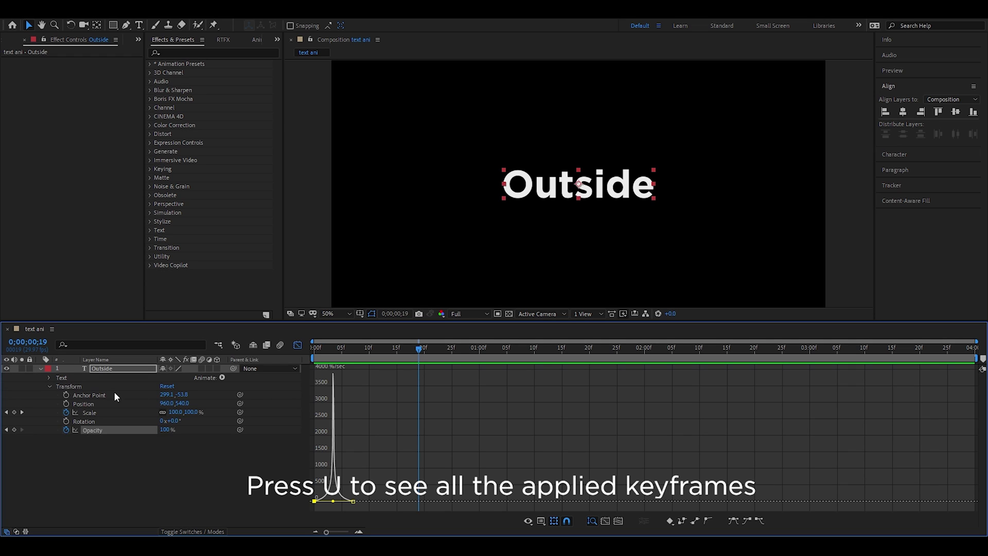
click(119, 373)
key(u)
click(298, 344)
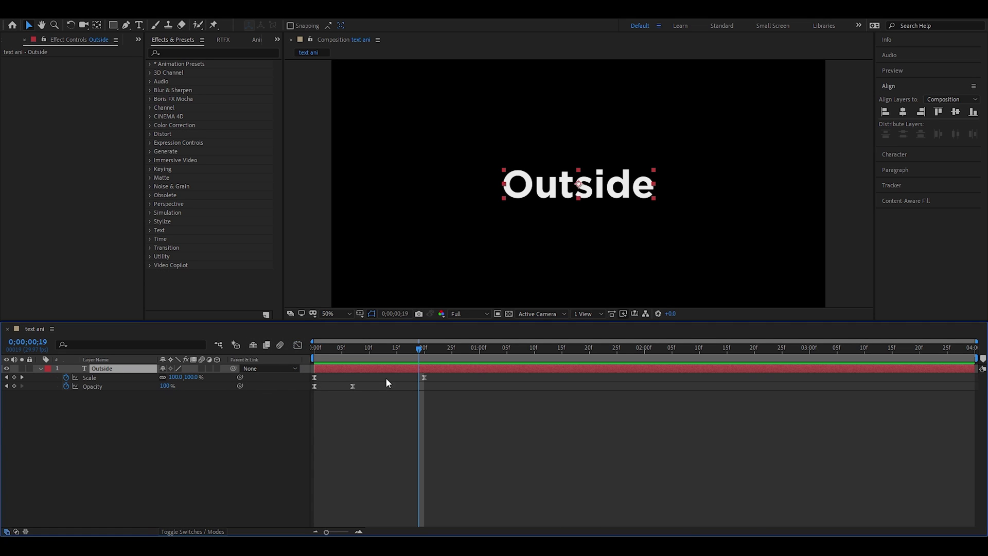
click(207, 417)
click(109, 368)
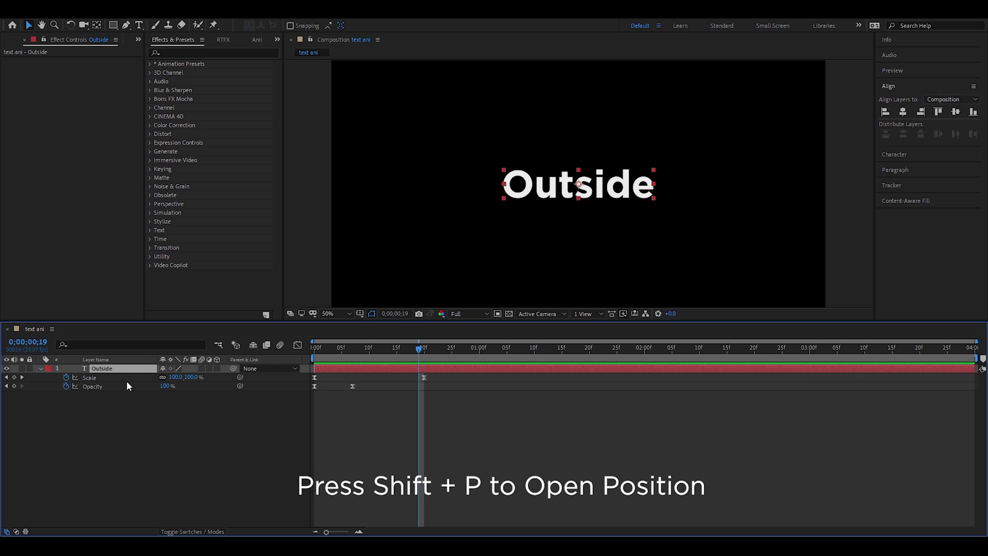
key(shift+p)
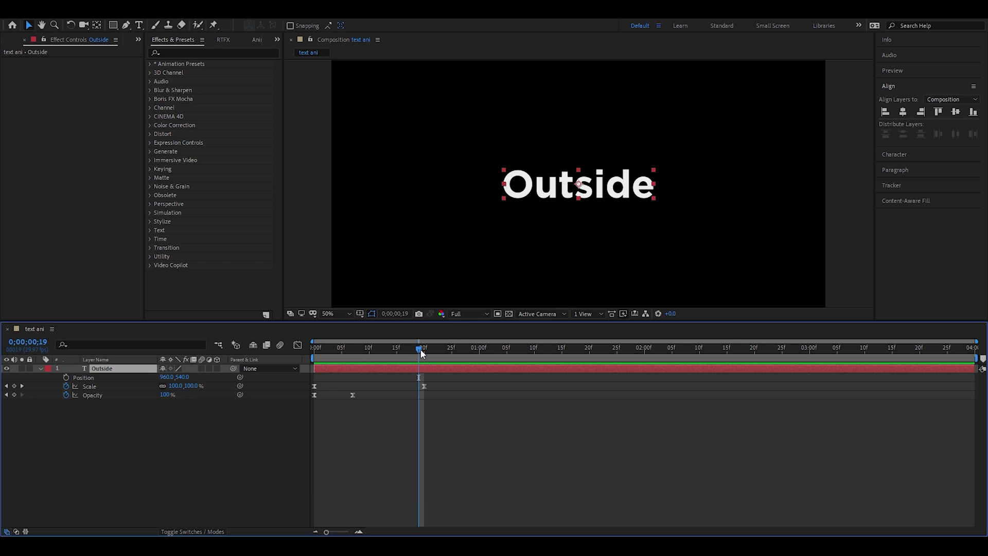
Keyframe Position at 0;00;00;23 and slide Outside left to 800,540 by 0;00;01;05
drag(418, 354, 442, 356)
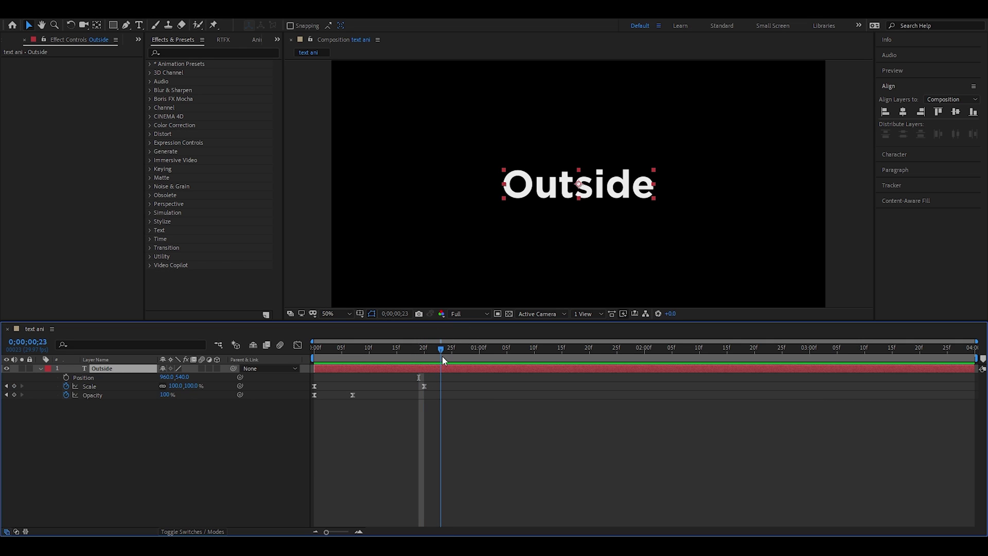
click(66, 377)
drag(441, 351, 507, 352)
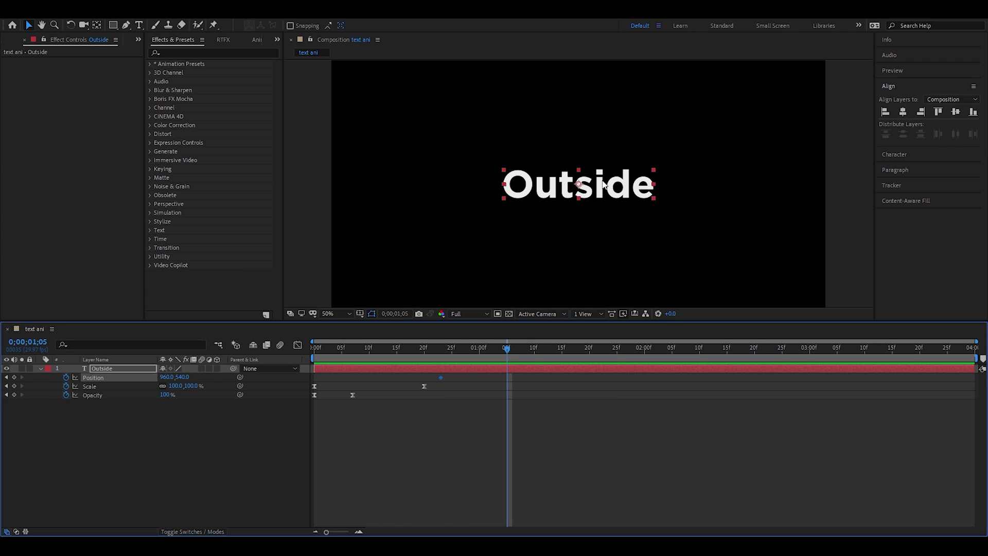
drag(604, 185, 562, 183)
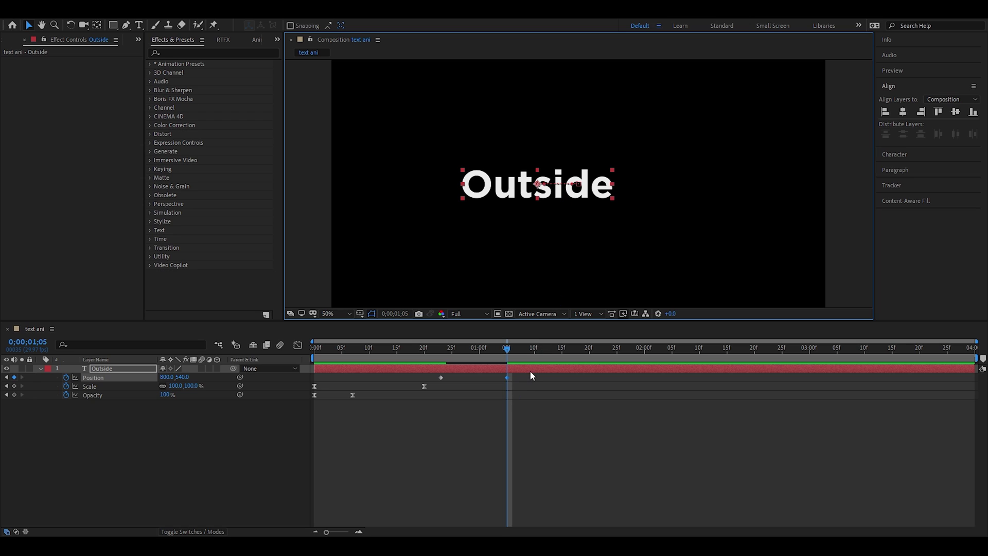
drag(529, 375, 428, 379)
Drag both Position influence handles inward to form a ~7000 px/sec speed spike, then preview
click(298, 345)
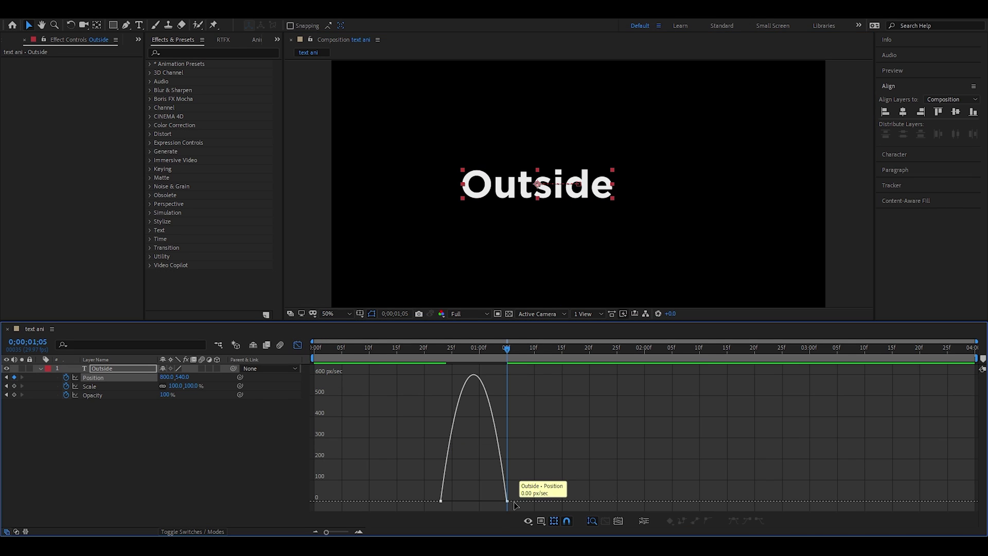
click(498, 503)
click(502, 502)
drag(497, 501, 449, 501)
click(449, 501)
click(441, 499)
drag(451, 501, 473, 500)
click(435, 353)
key(space)
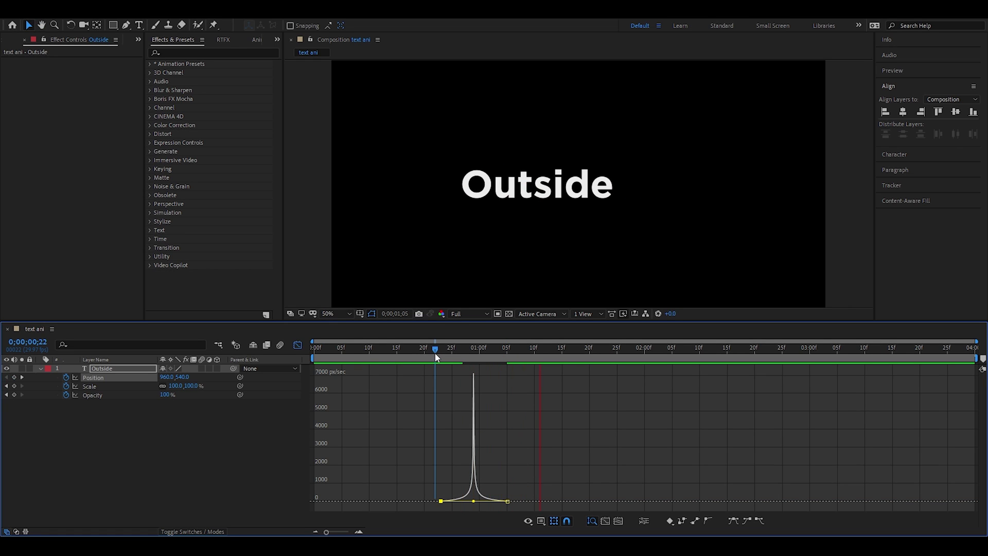
Preview the Outside animation and collapse its properties
key(space)
click(303, 342)
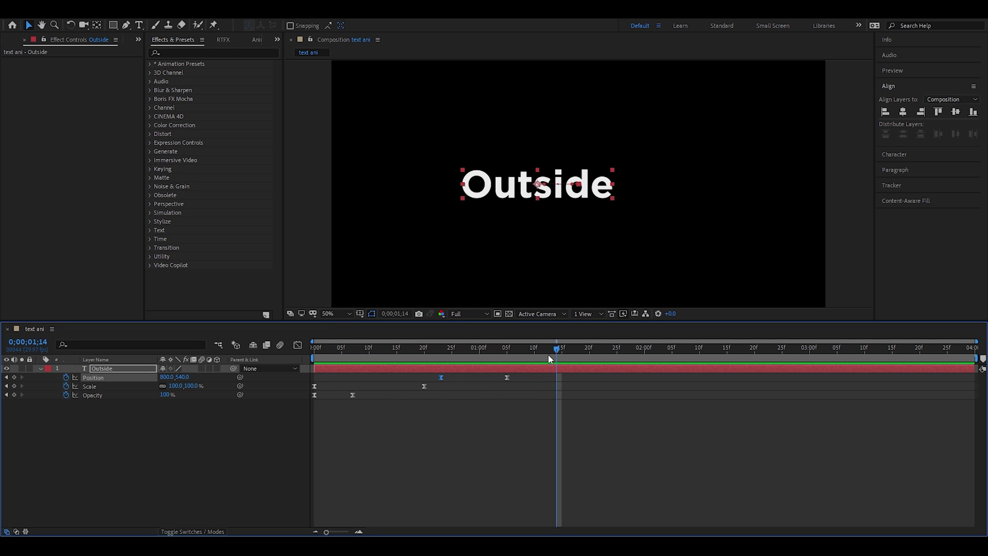
key(space)
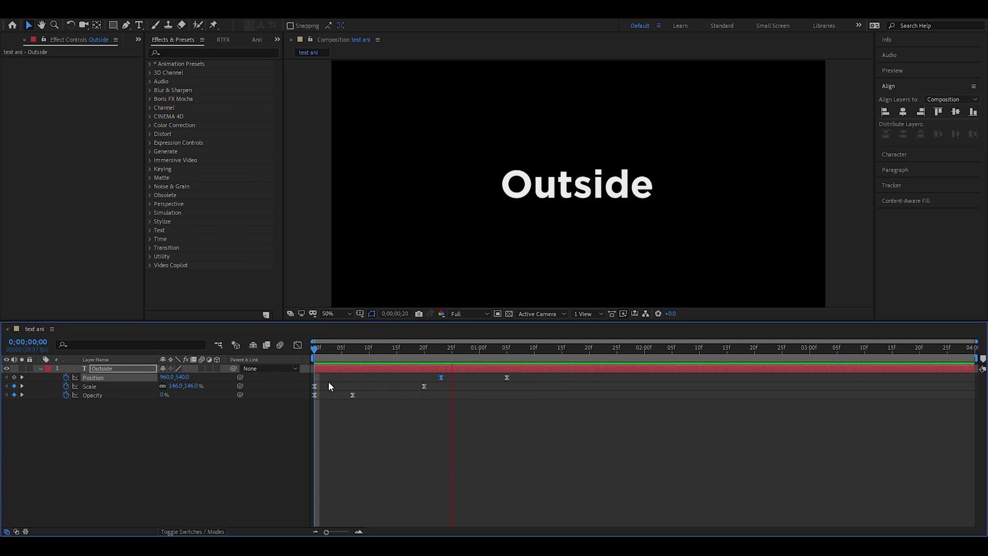
key(space)
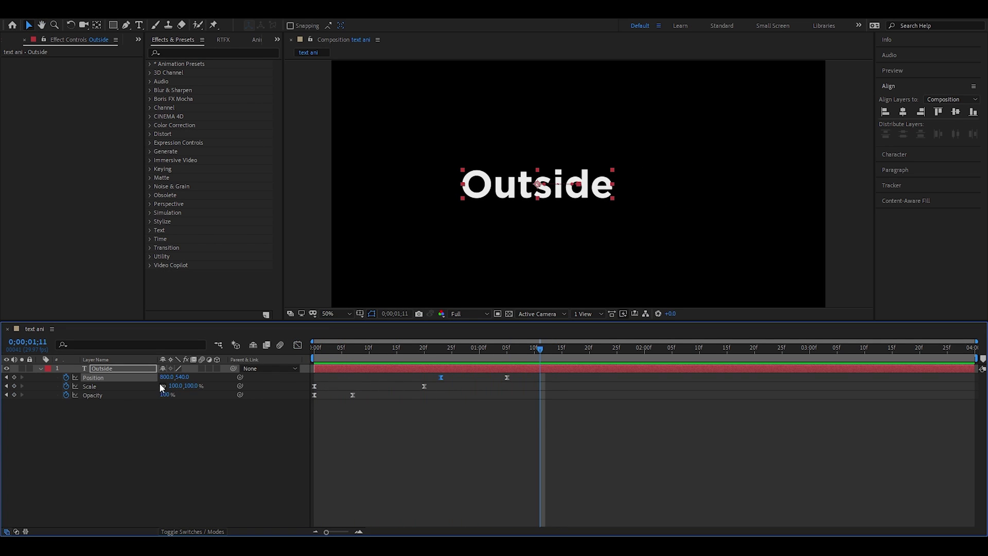
click(41, 367)
click(53, 391)
Create a new text layer reading 'Box'
click(139, 25)
click(511, 239)
text(Box)
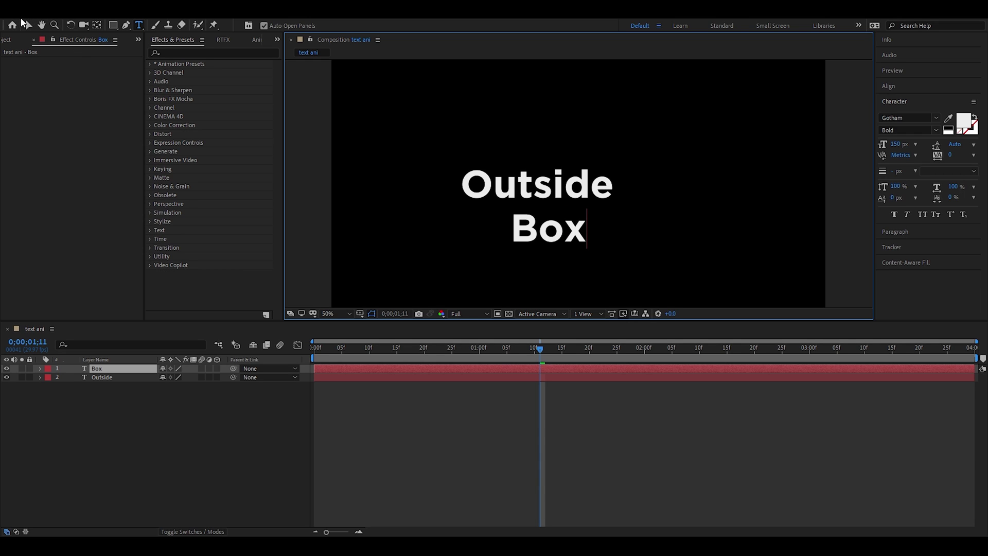
key(Escape)
key(v)
Move Box beside Outside and nudge it down onto the same baseline
drag(561, 247, 665, 192)
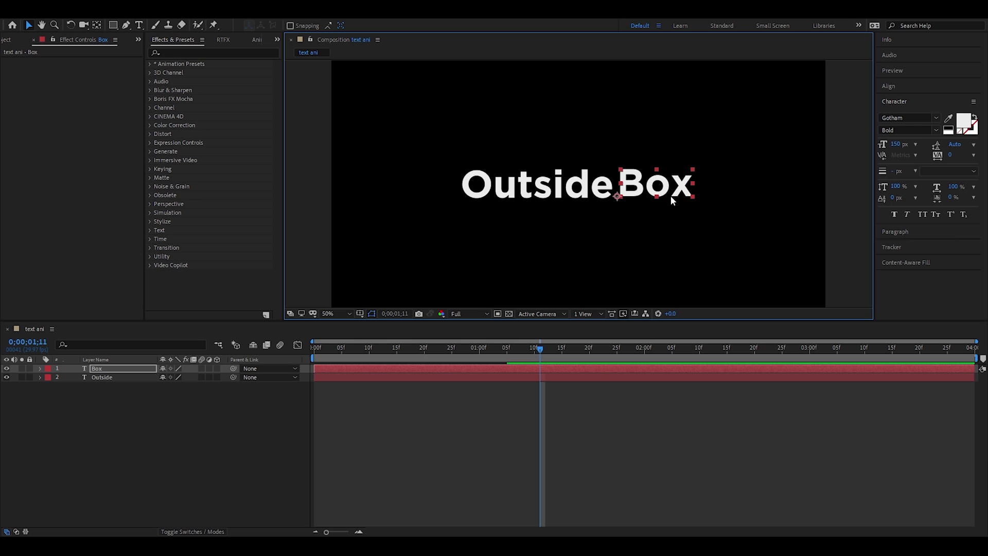
scroll(674, 194, up, 2)
key(Down)
key(Down)
key(Down)
key(Down)
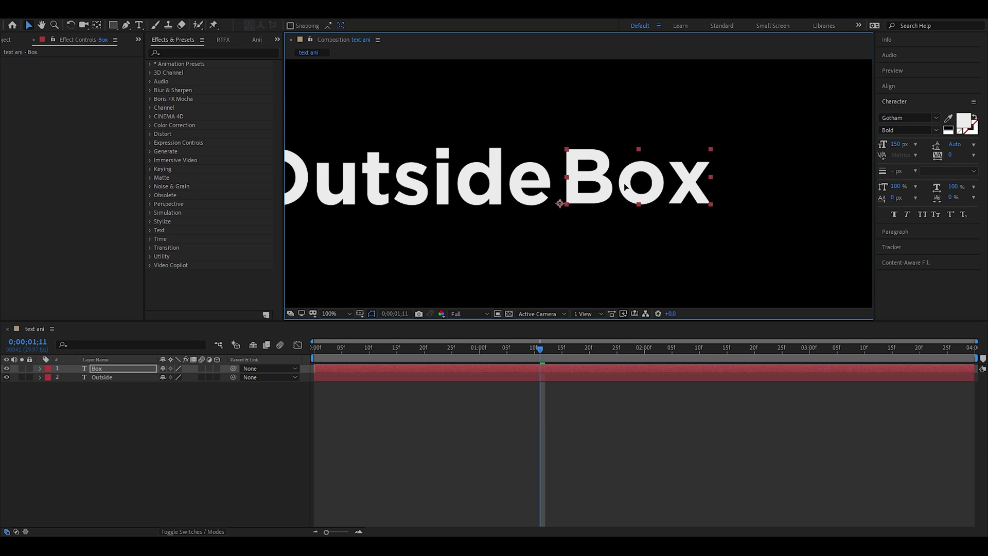
click(589, 236)
scroll(557, 230, down, 2)
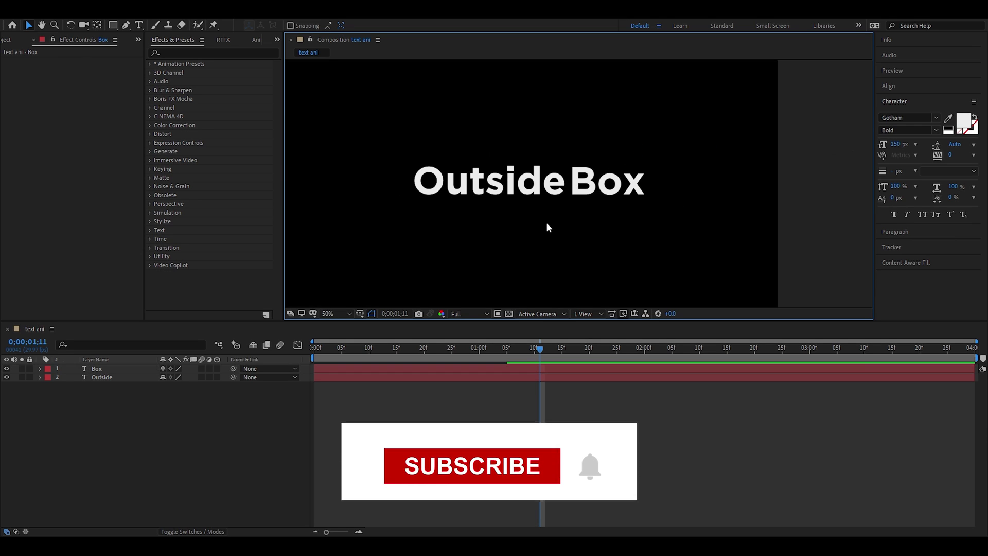
scroll(576, 188, up, 2)
Nudge Box tight against Outside and check the result at 100% zoom
click(585, 196)
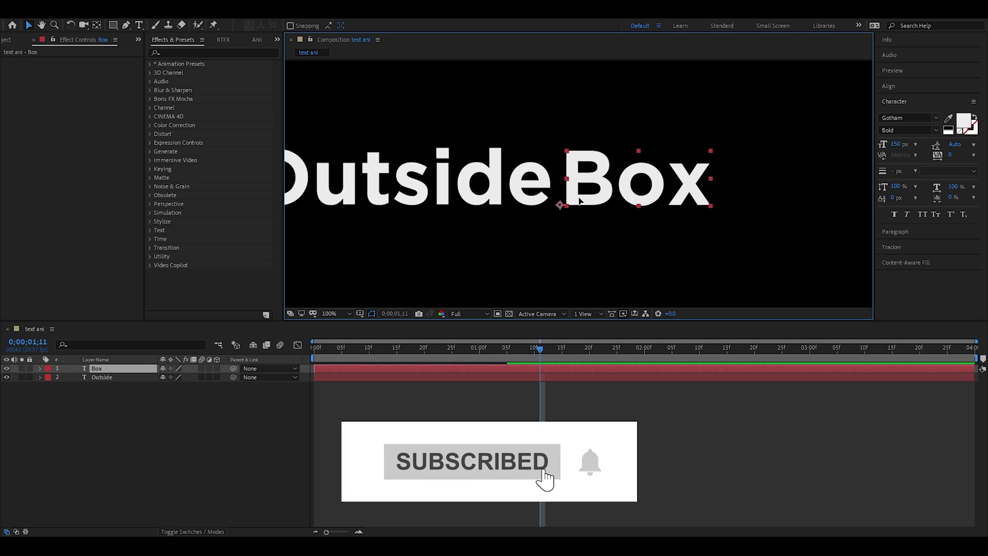
drag(585, 195, 576, 199)
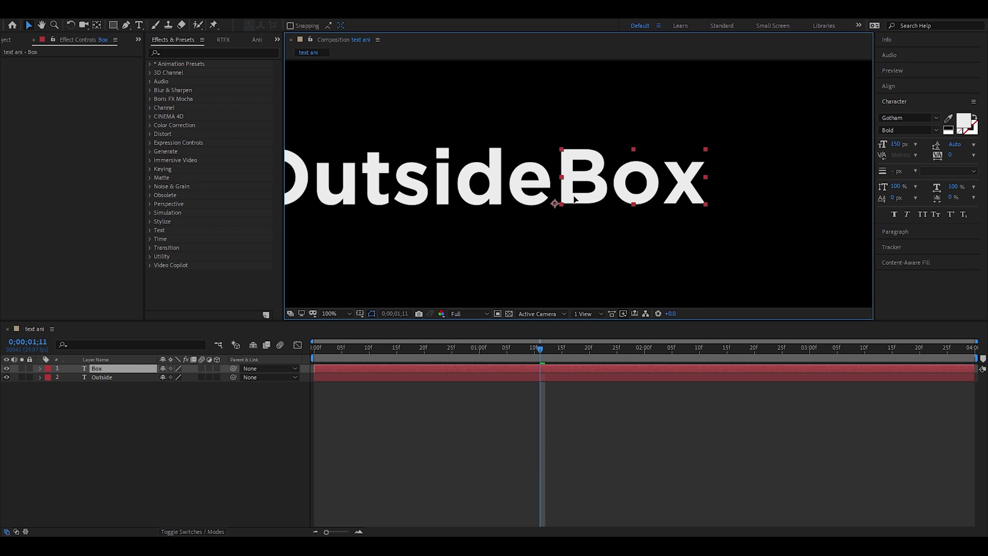
click(581, 225)
scroll(503, 250, down, 2)
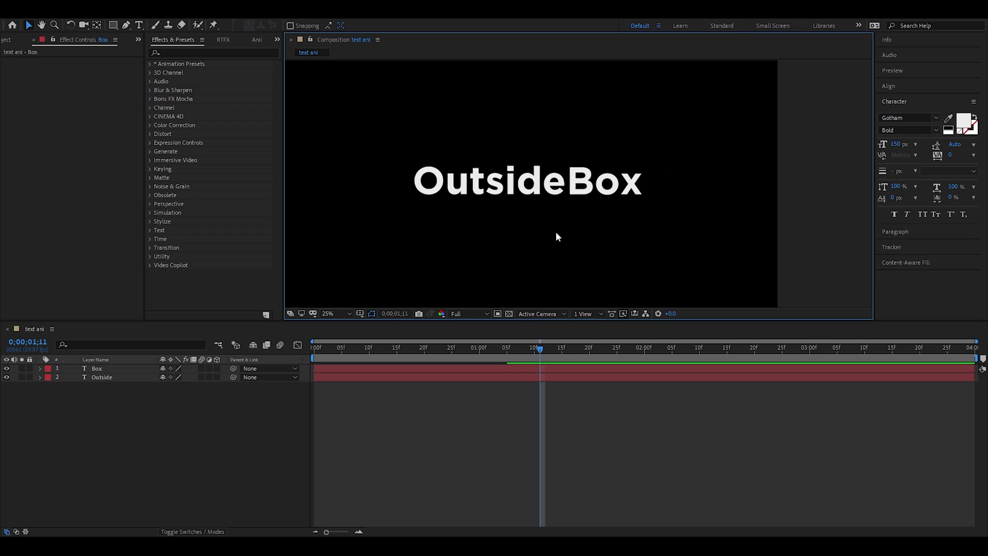
scroll(591, 226, down, 2)
scroll(601, 190, up, 2)
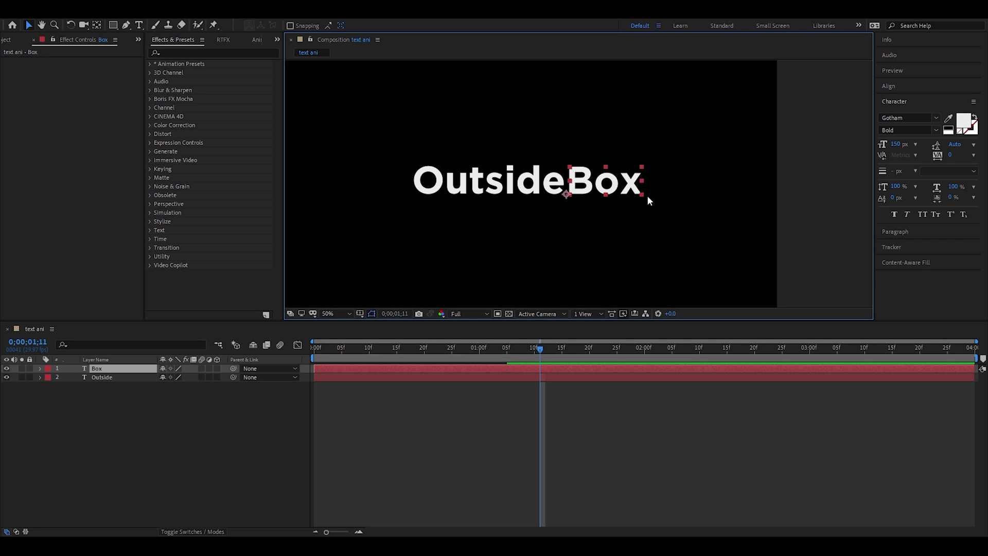
key(period)
click(887, 231)
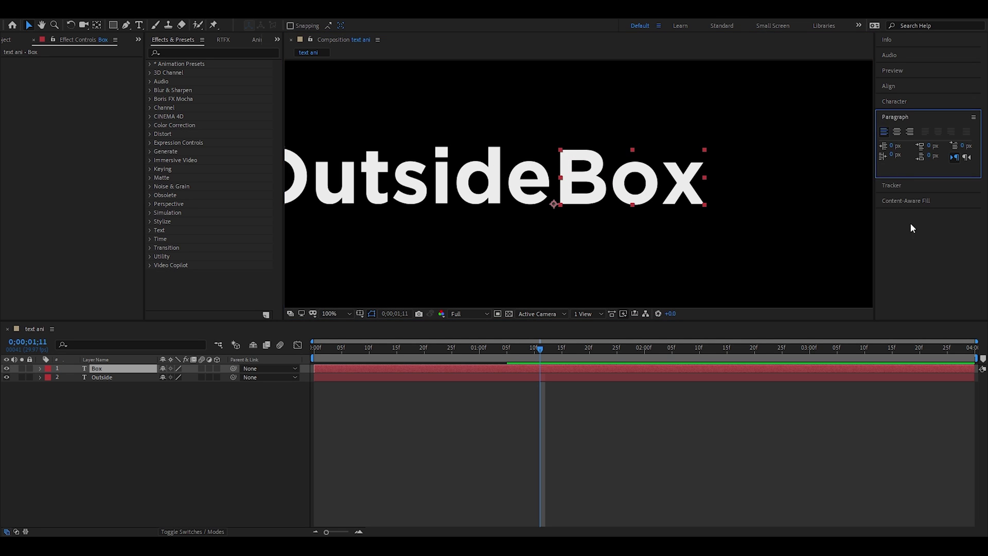
Add a Tracking animator to Box with Tracking Amount 521 and Opacity 0%
click(751, 193)
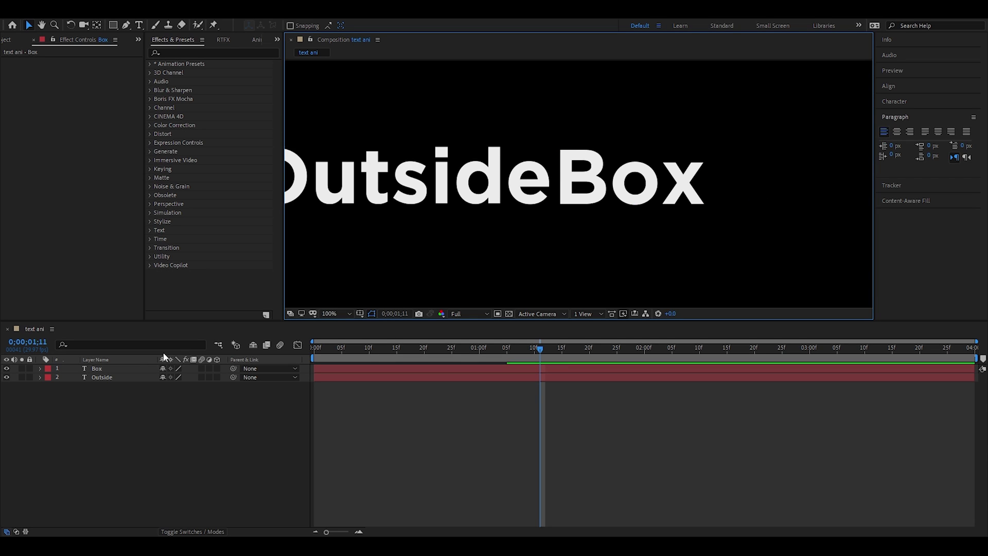
click(549, 204)
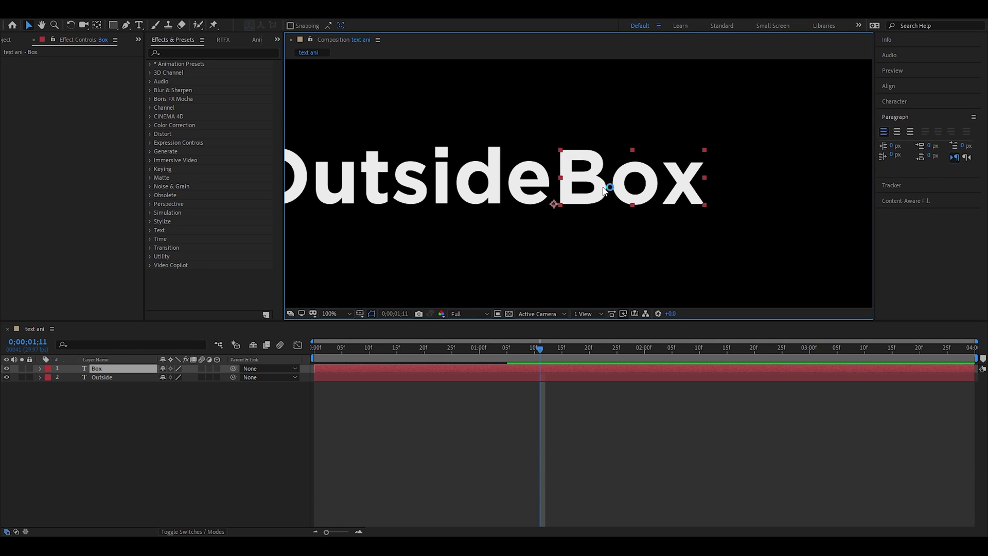
click(41, 369)
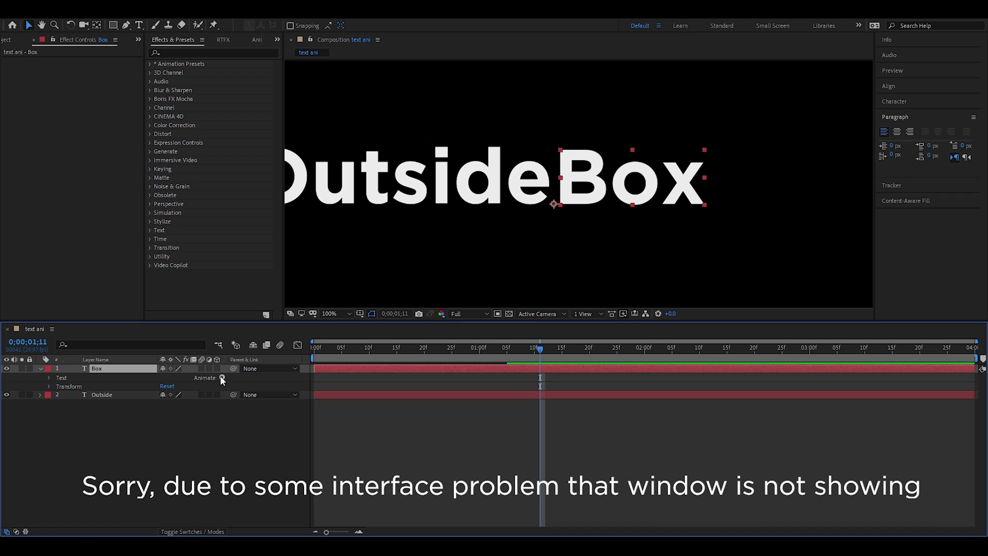
click(266, 312)
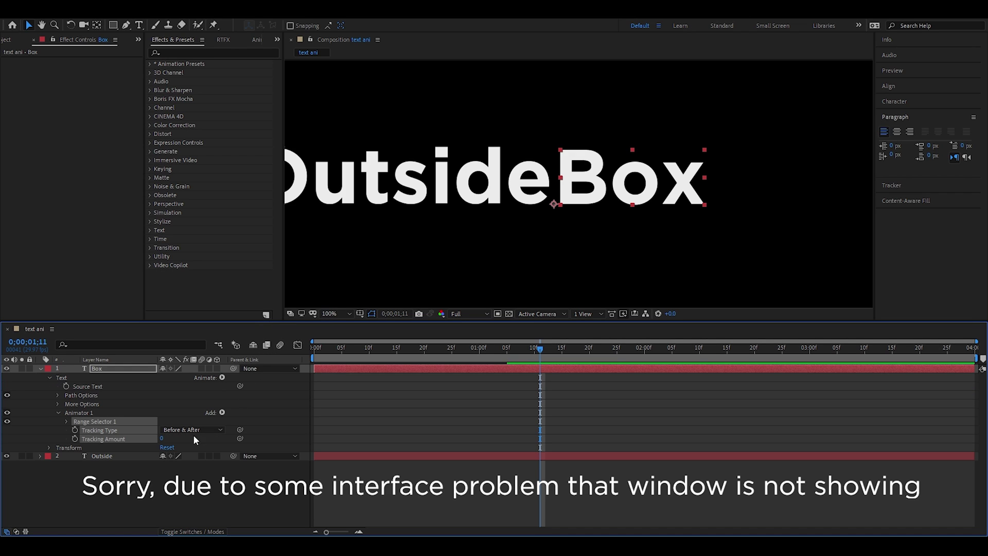
drag(163, 439, 413, 421)
scroll(443, 202, down, 2)
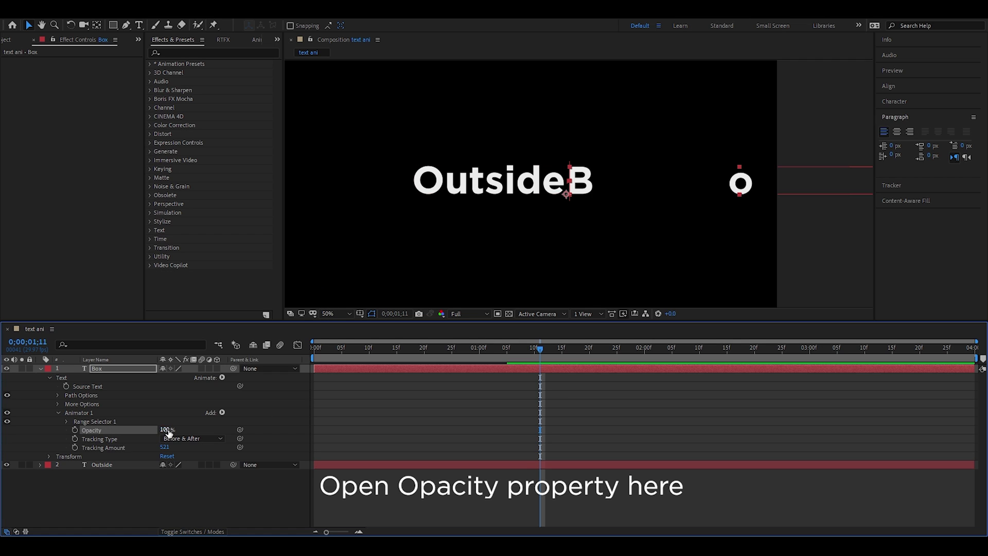
drag(167, 429, 67, 430)
Keyframe Box's Range Selector Start from 0% at 1;00 to 100% at 1;15
click(66, 422)
click(118, 500)
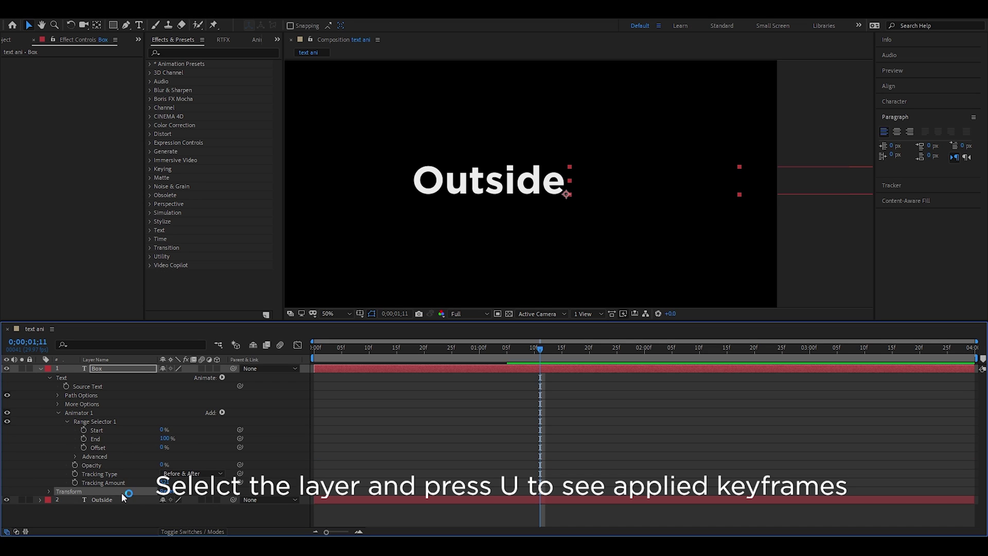
key(u)
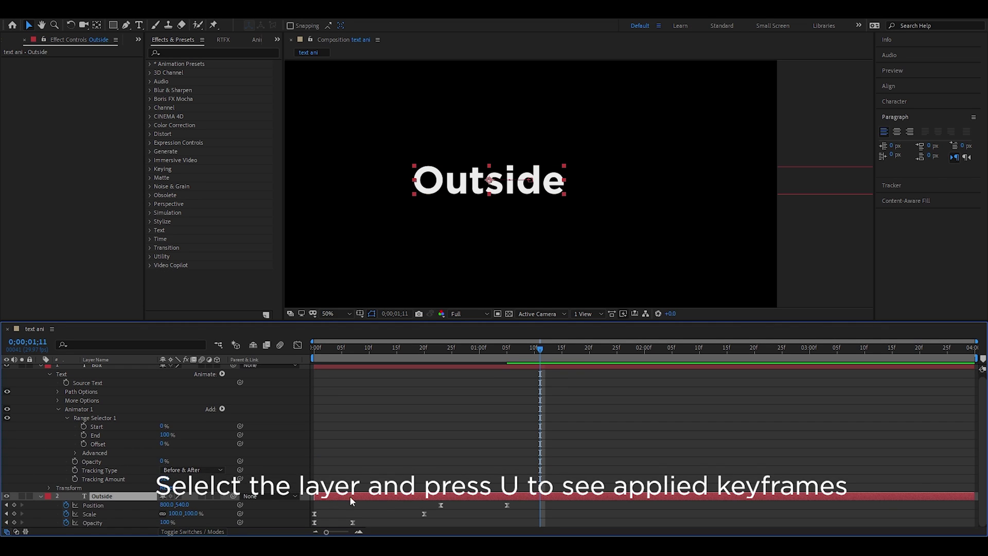
drag(540, 349, 479, 356)
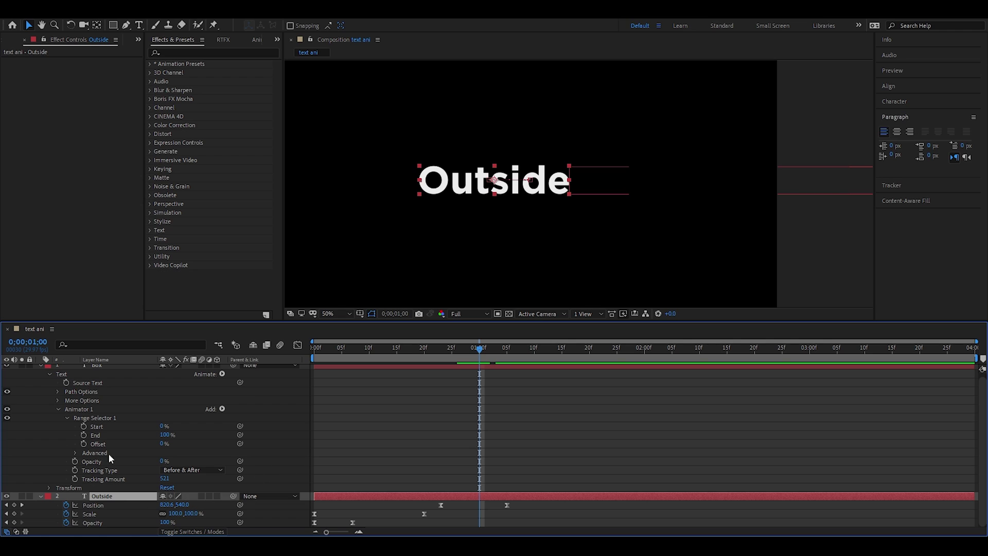
click(84, 426)
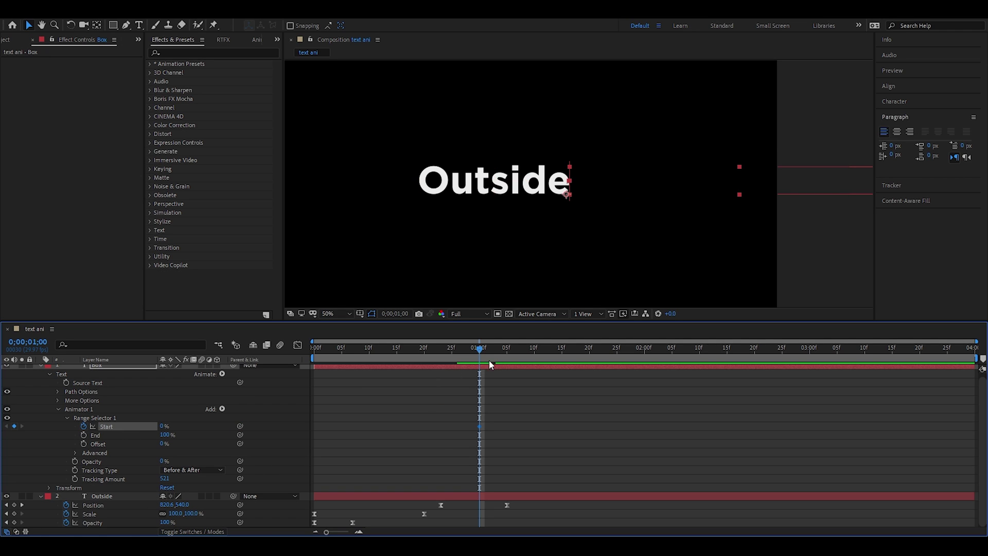
drag(481, 350, 562, 354)
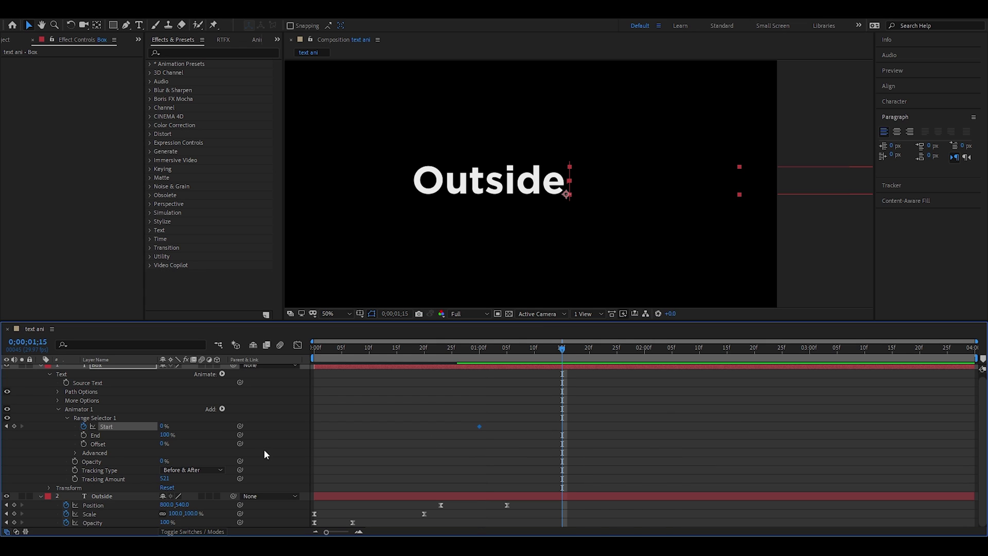
drag(164, 426, 335, 419)
mouse_move(562, 355)
mouse_down()
mouse_move(481, 360)
mouse_move(578, 355)
mouse_up()
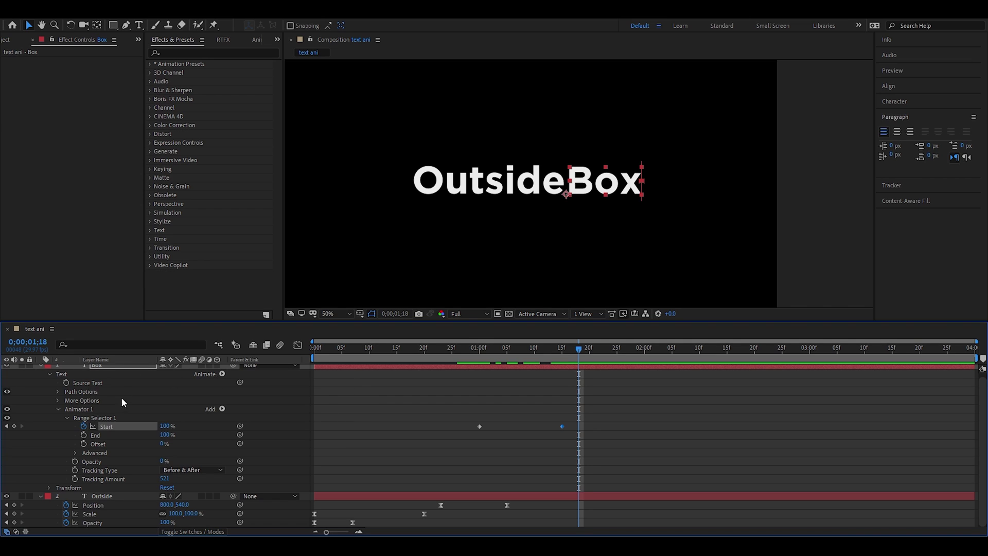
scroll(122, 417, up, 1)
click(113, 370)
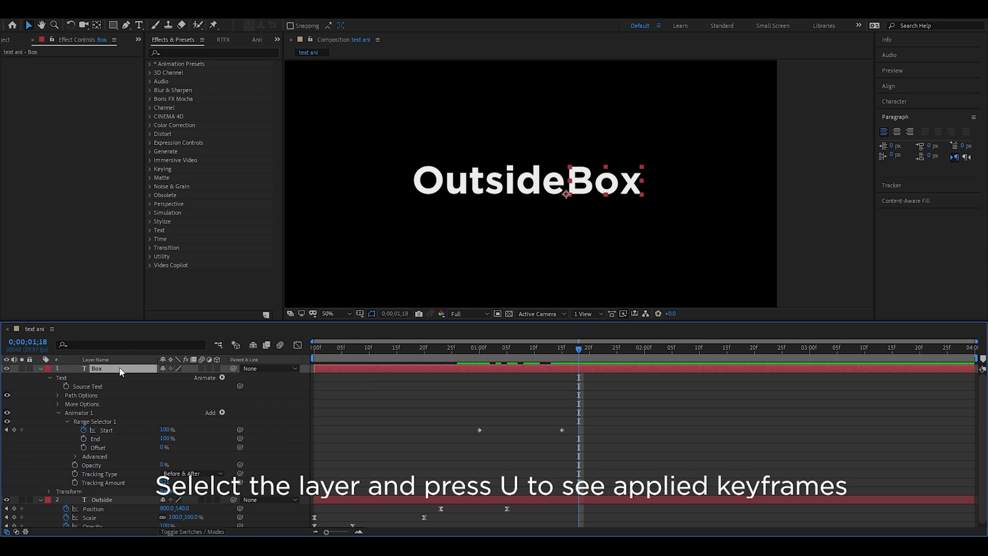
Keyframe Box's Position at 1100,595 at 1;05, then offset it further right at 1;00
key(u)
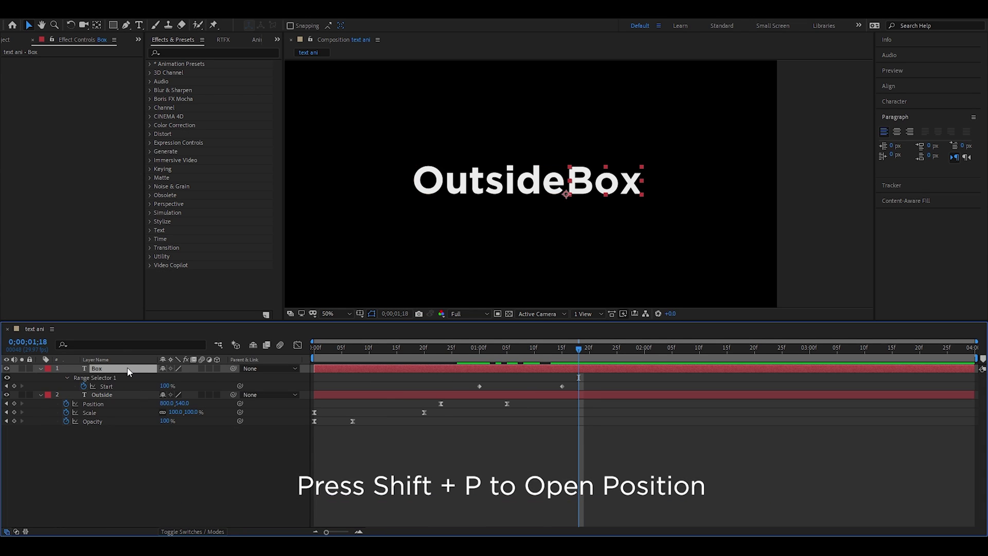
key(shift+p)
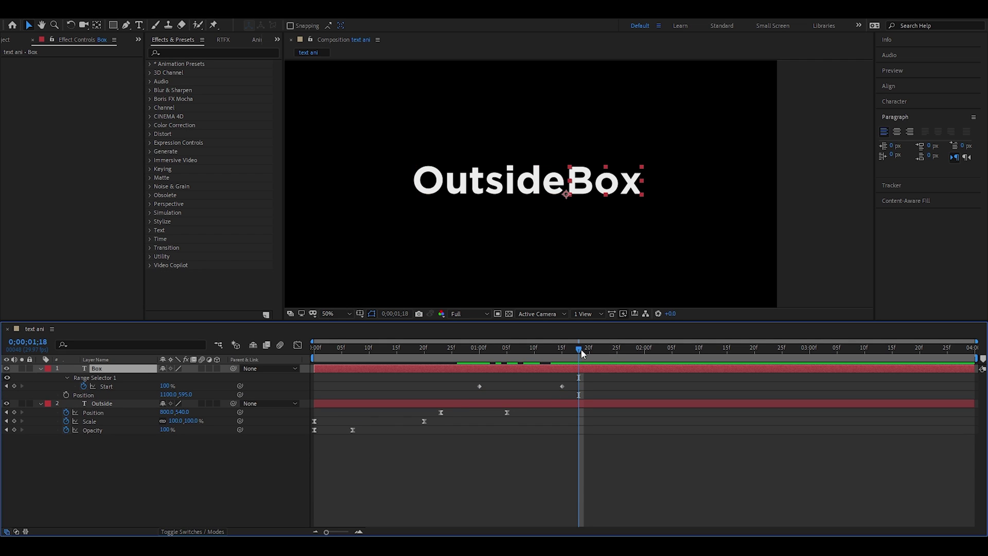
drag(580, 351, 506, 366)
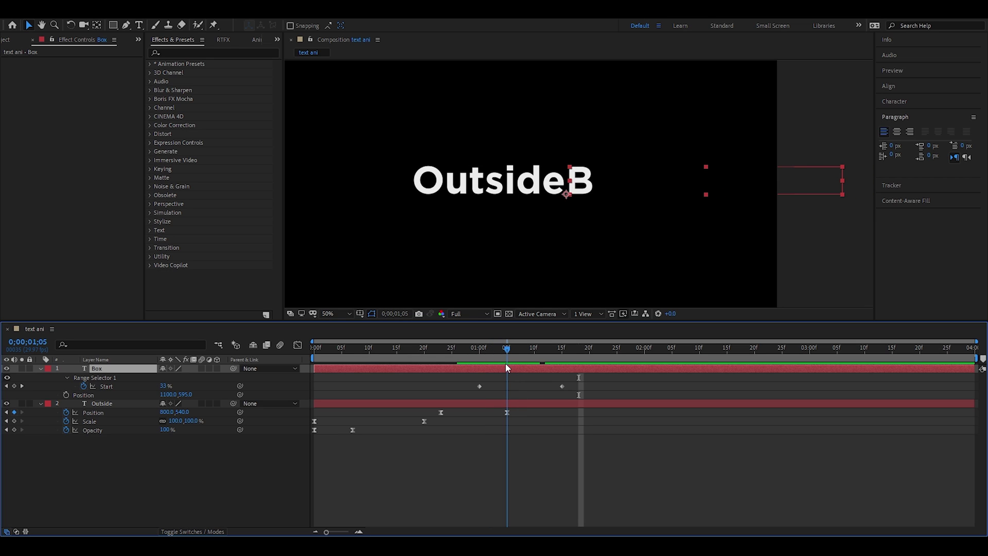
click(65, 395)
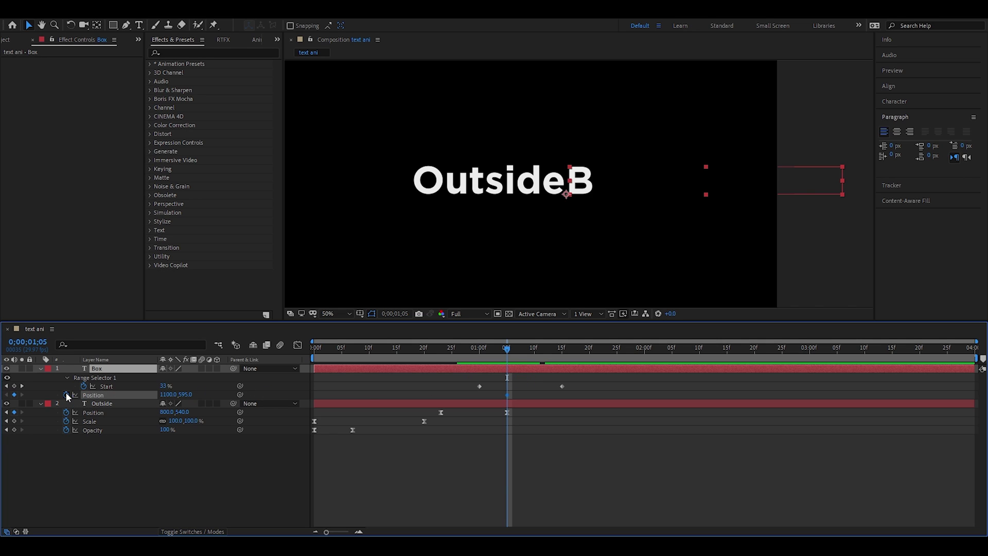
drag(507, 351, 480, 349)
click(586, 195)
drag(588, 196, 630, 195)
click(486, 352)
mouse_move(486, 352)
mouse_down()
mouse_move(525, 350)
mouse_move(468, 350)
mouse_move(522, 351)
mouse_move(503, 361)
mouse_up()
key(Page_Up)
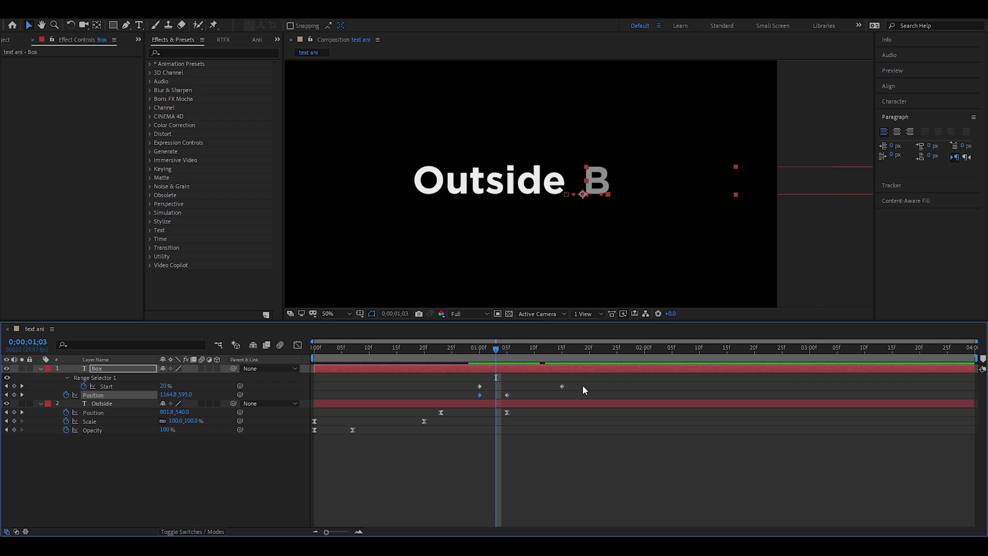
Easy-ease Box's Start and Position keyframes and sharpen the Position speed curve in the Graph Editor
drag(582, 382, 469, 397)
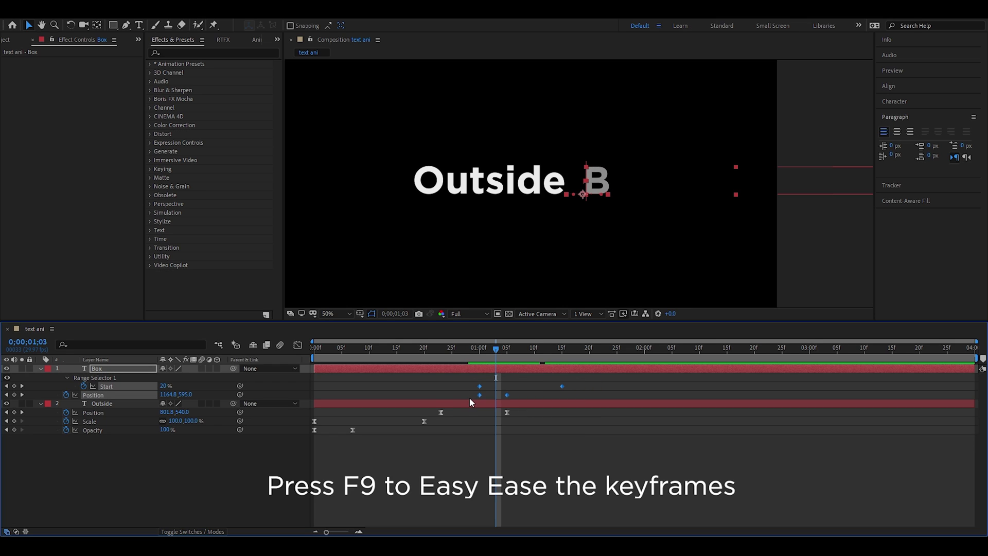
key(F9)
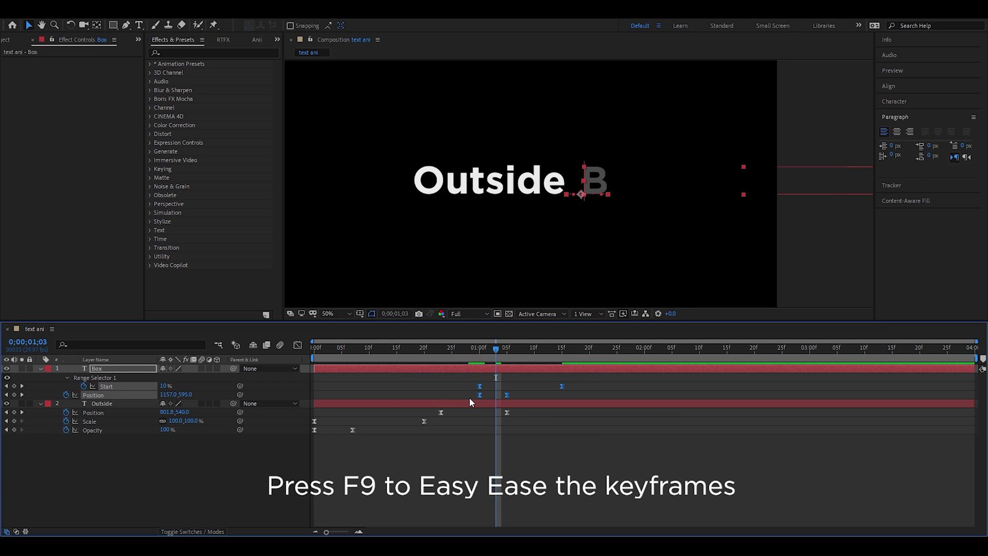
click(295, 347)
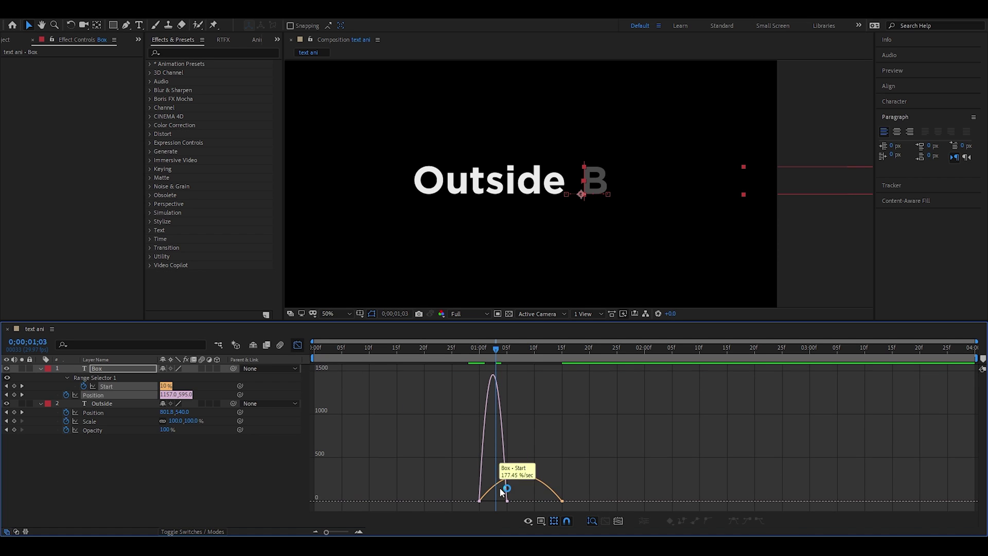
click(505, 500)
drag(506, 502, 551, 507)
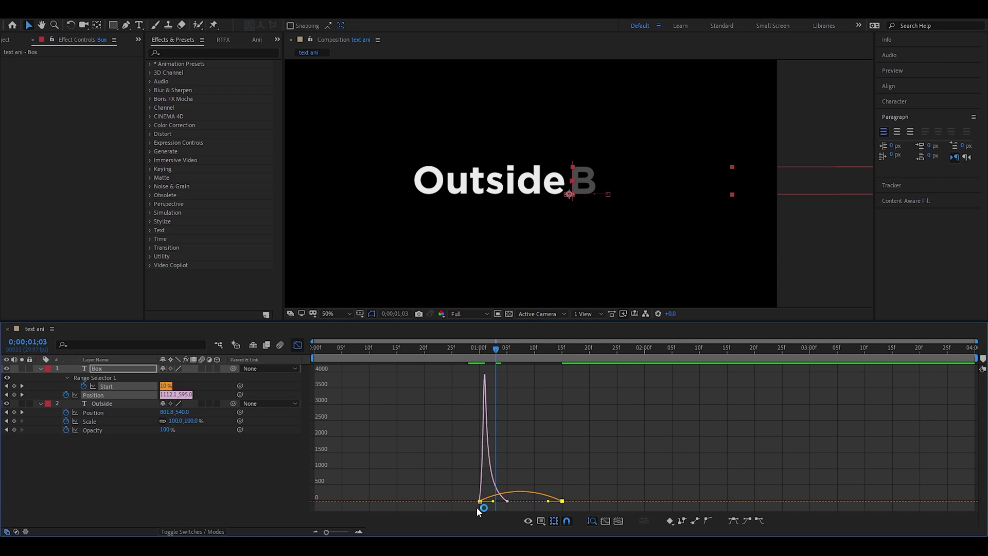
click(109, 441)
click(107, 394)
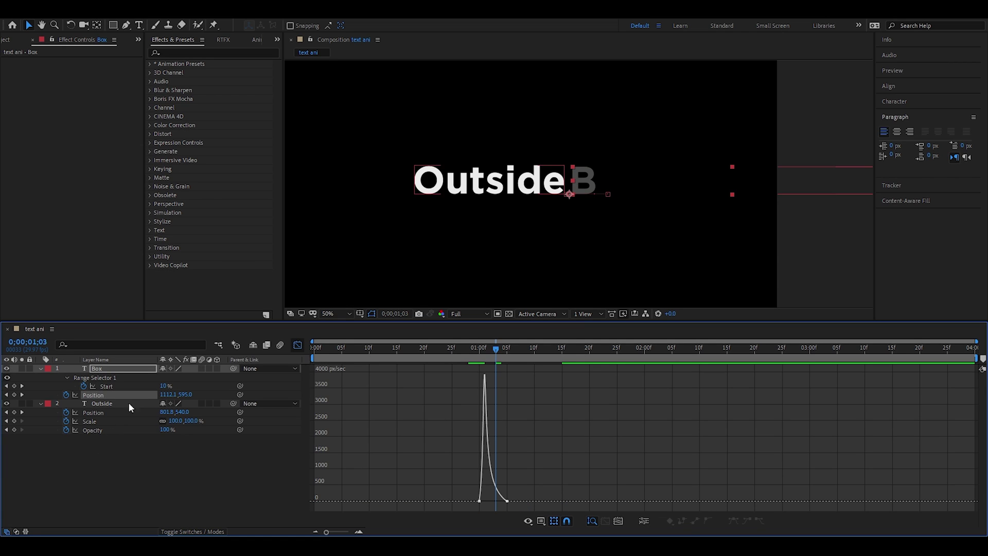
drag(457, 490, 489, 503)
Drag the Start speed curve's influence handles so it spikes near 800 %/sec
scroll(519, 501, up, 2)
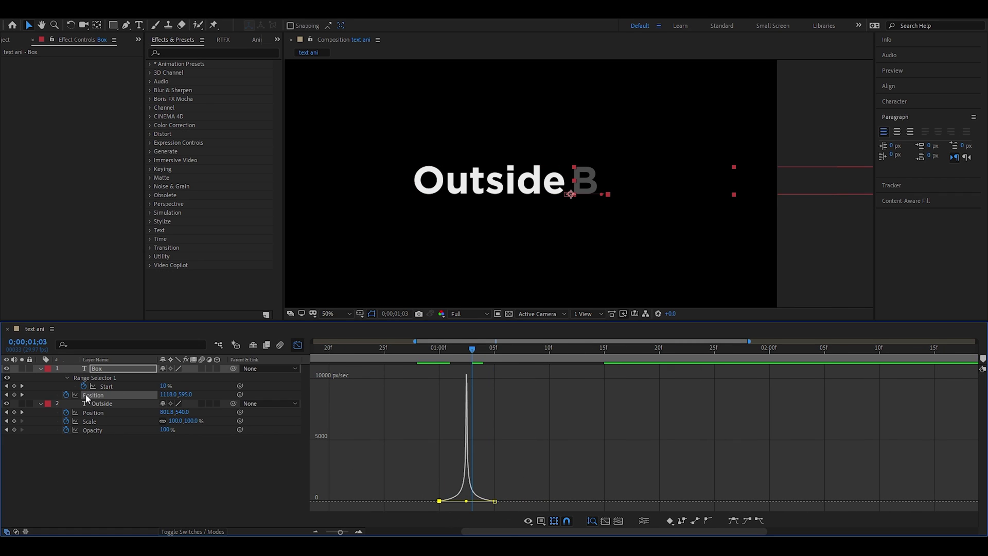
click(103, 385)
click(603, 502)
drag(576, 501, 483, 500)
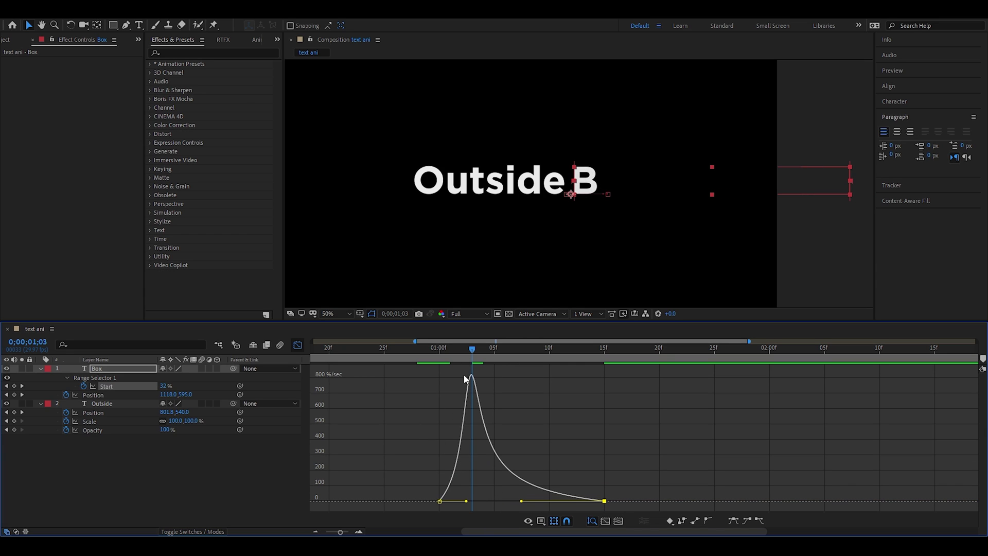
Scrub and preview the snappier letter reveal back in the normal timeline
drag(469, 350, 516, 376)
click(298, 344)
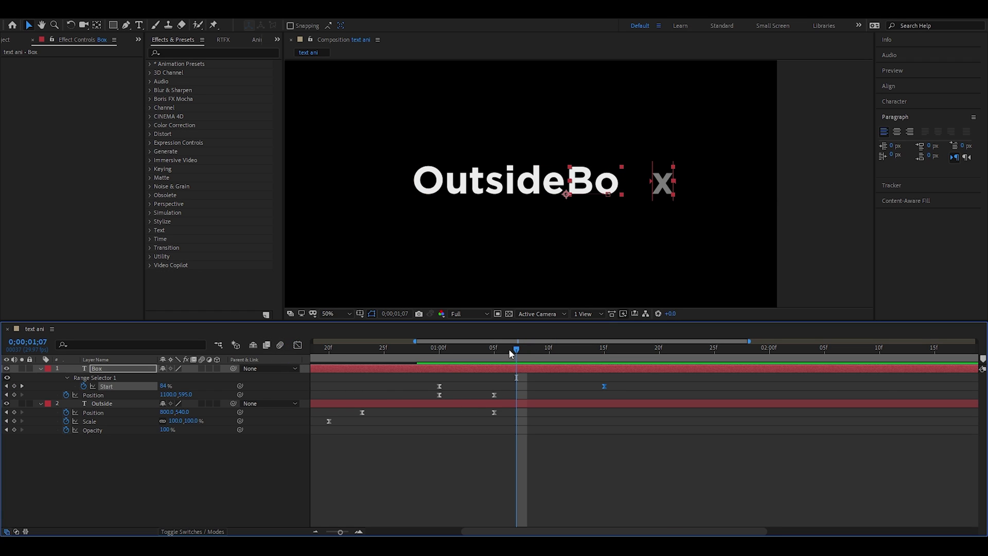
key(space)
key(space)
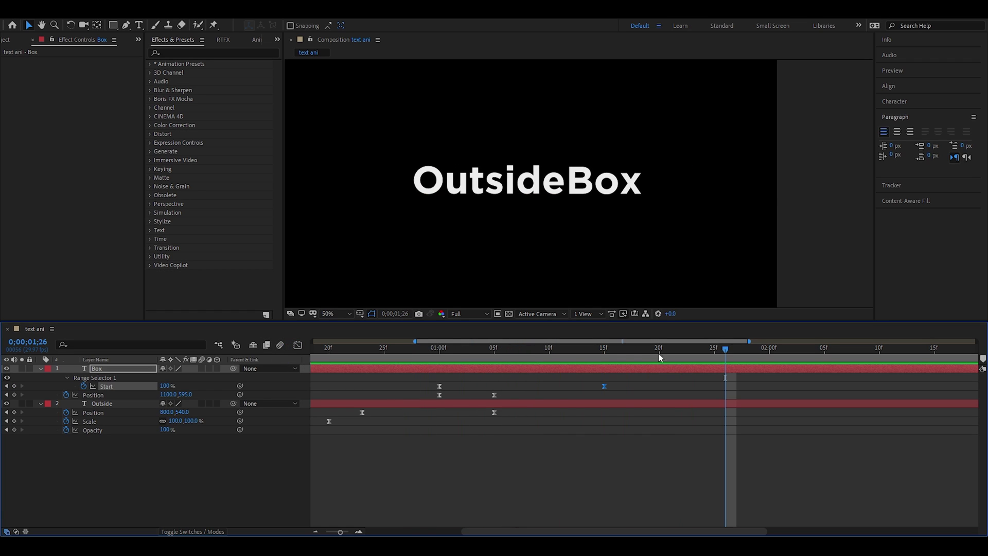
drag(477, 349, 462, 352)
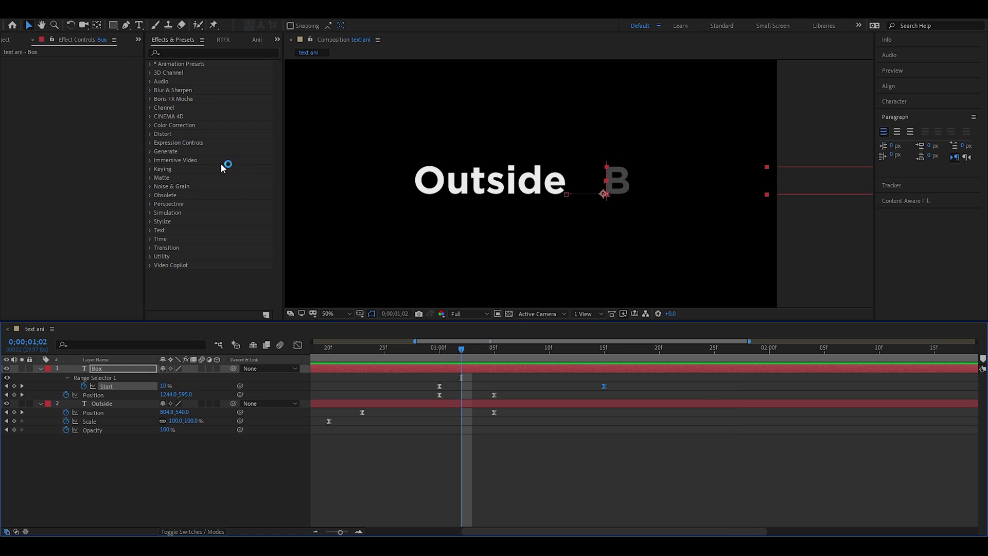
Search 'fast' in Effects & Presets and apply Fast Box Blur to the Box layer
click(177, 54)
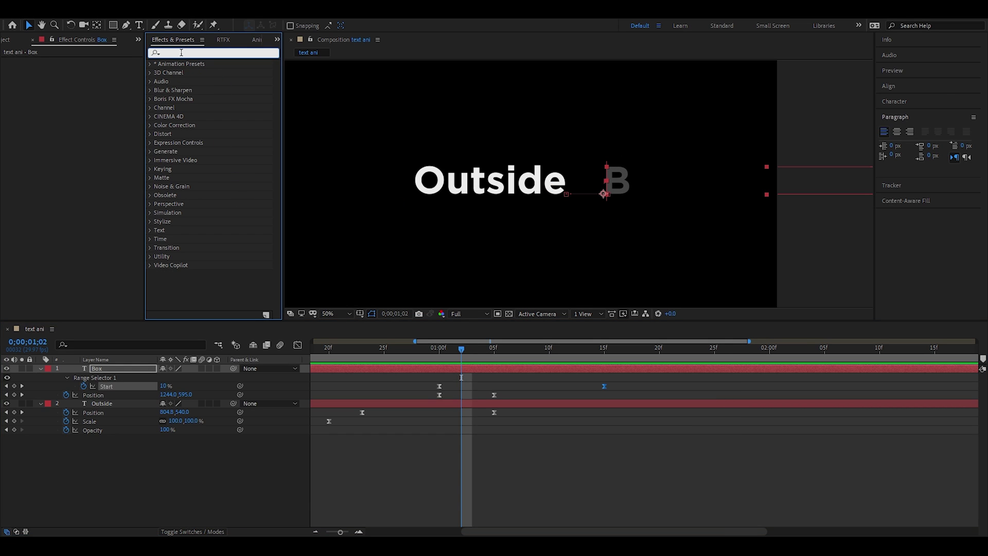
text(fast)
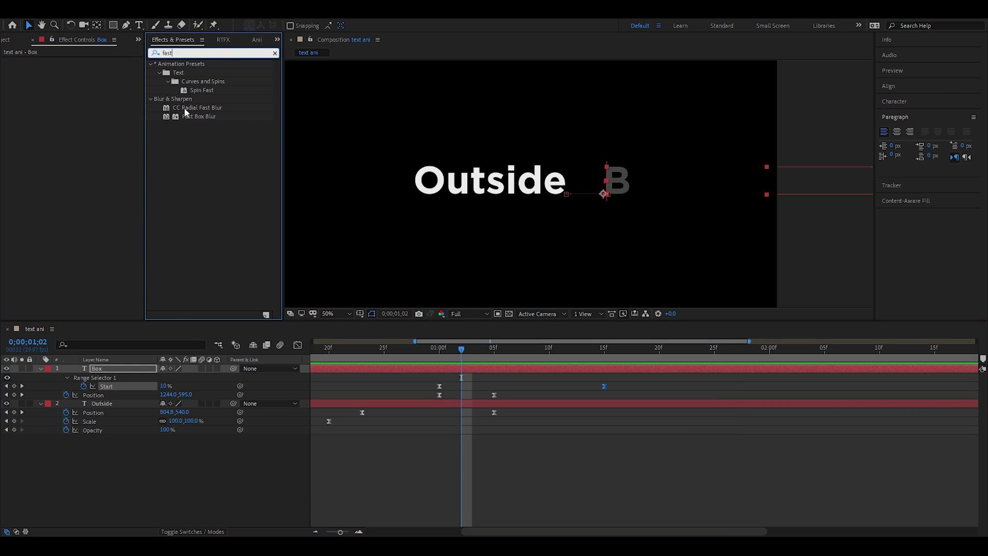
drag(191, 116, 106, 379)
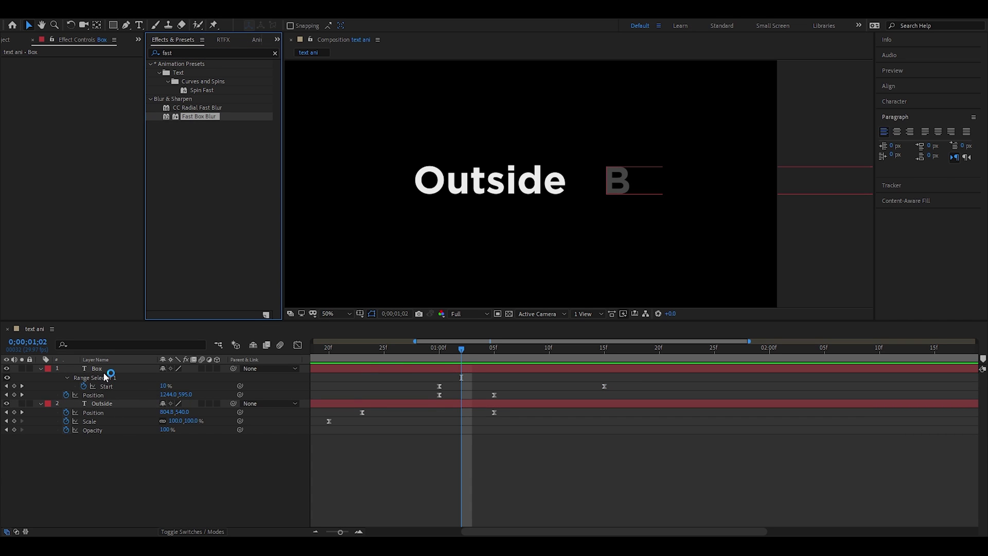
drag(205, 118, 107, 372)
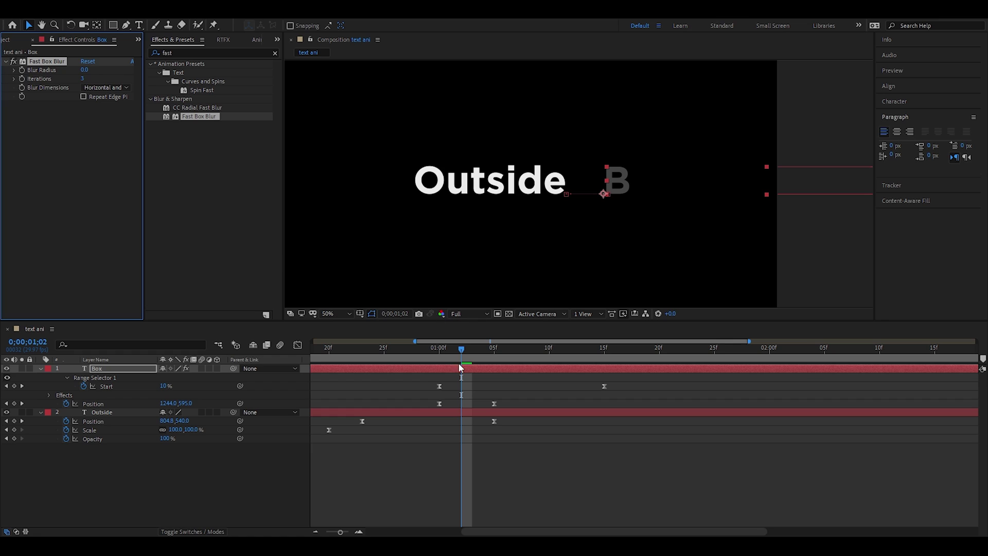
drag(464, 347, 494, 356)
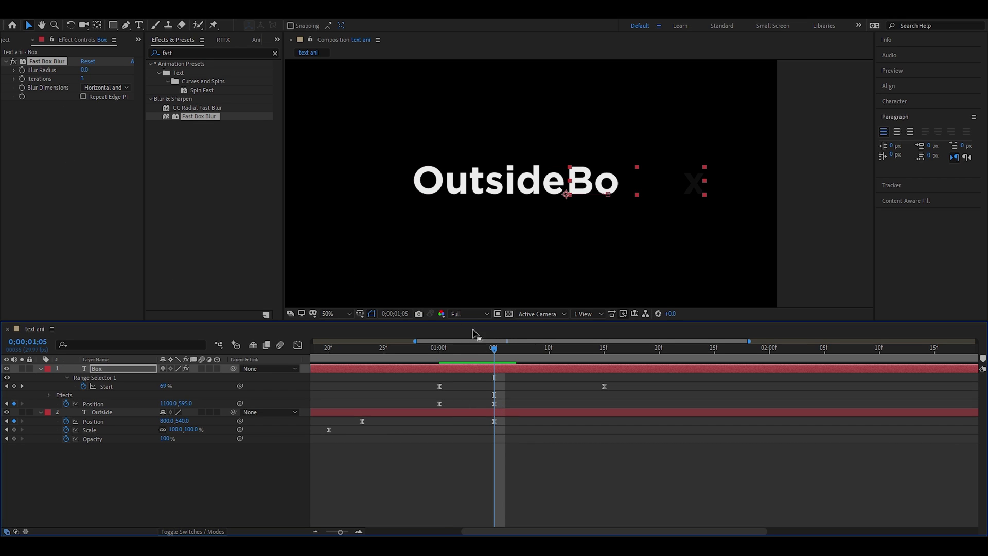
Keyframe Box's Blur Radius from 153 down to 0 and retime the later keyframe
click(23, 71)
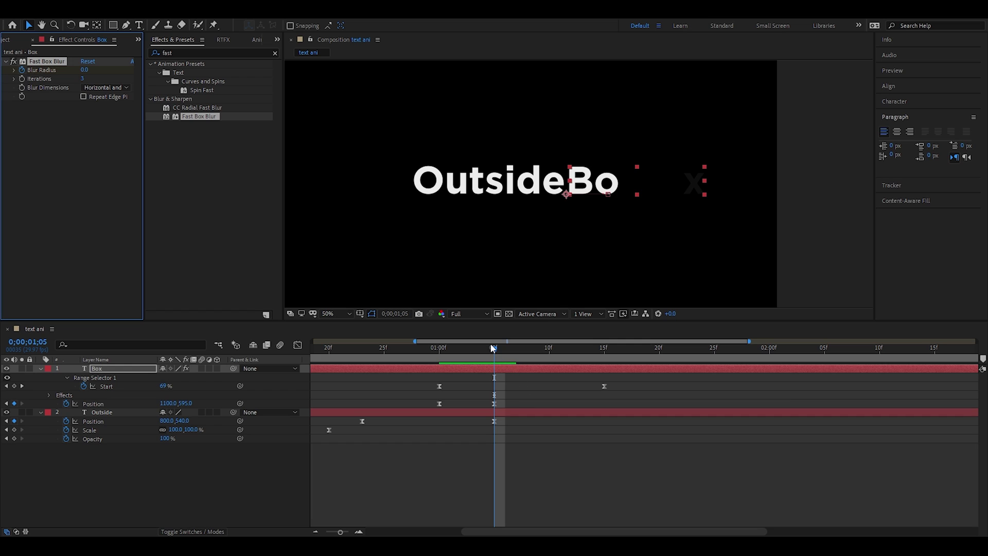
drag(492, 348, 439, 348)
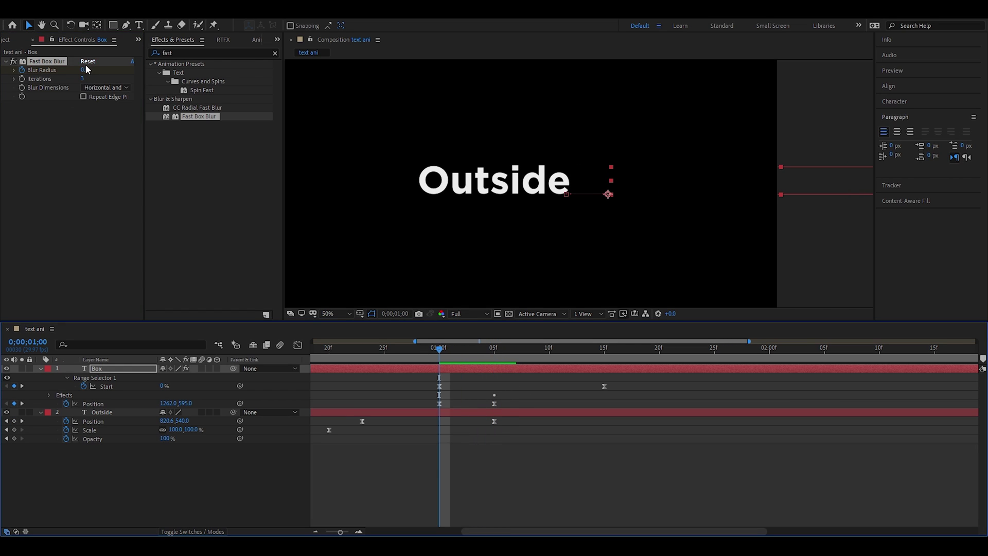
drag(83, 70, 133, 74)
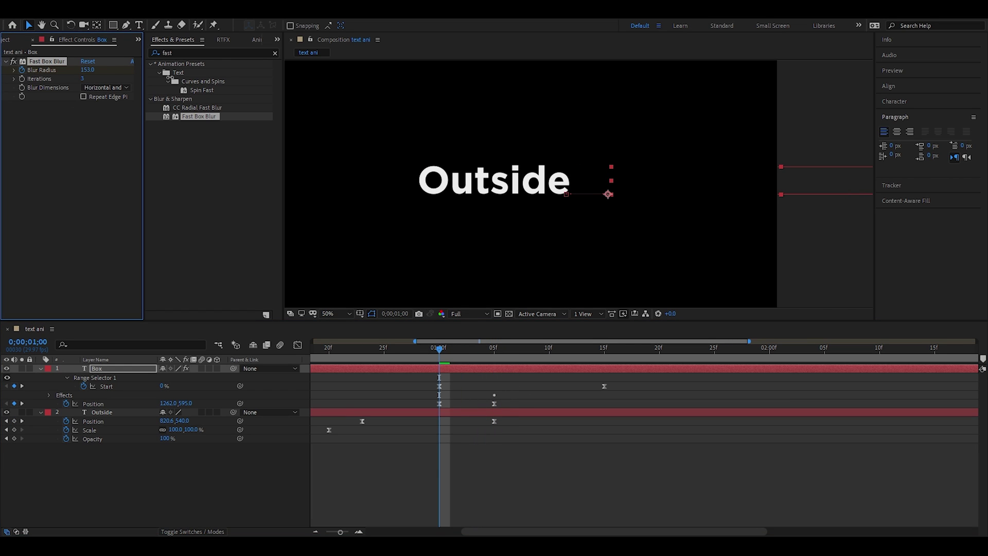
drag(440, 348, 473, 358)
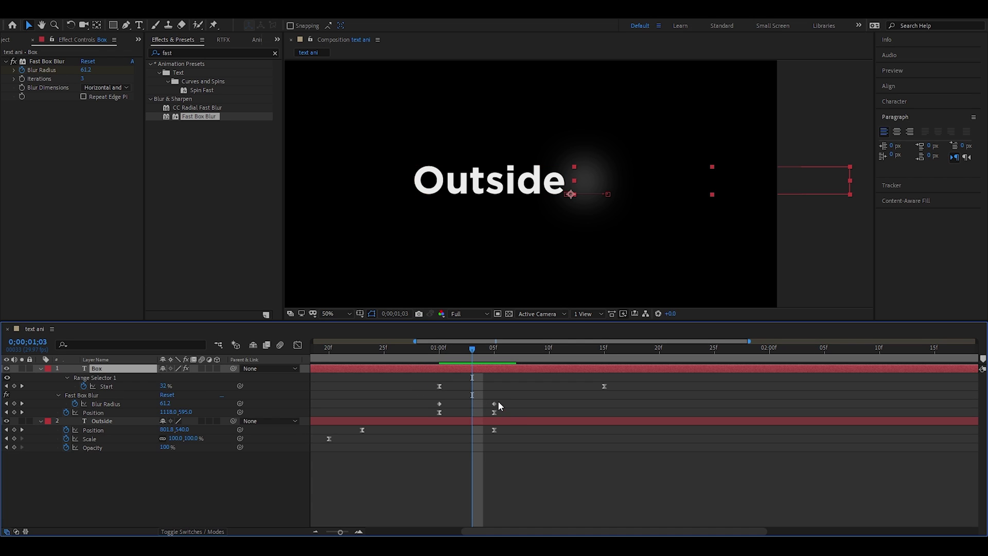
drag(498, 404, 557, 406)
drag(472, 350, 539, 368)
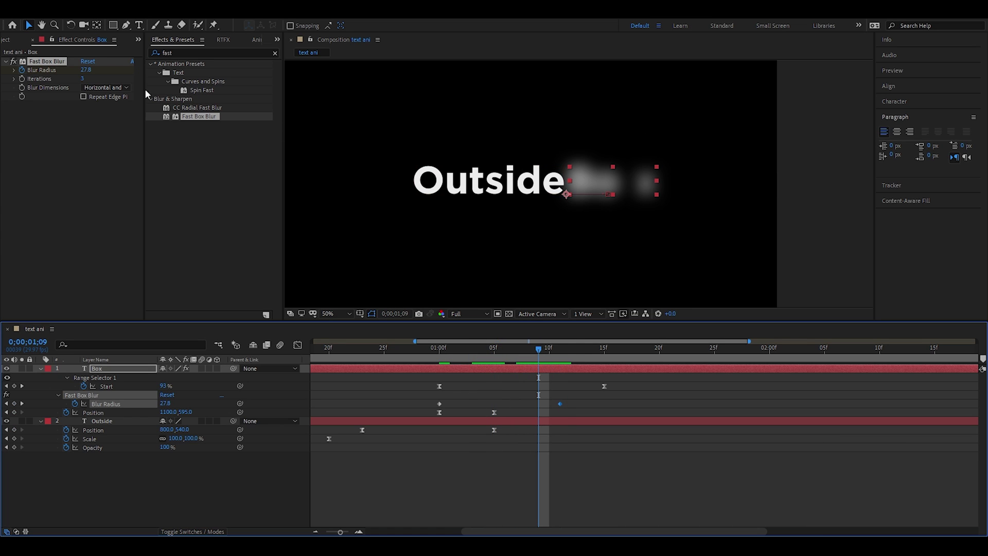
Set the blur to Horizontal only and raise Iterations to 31
click(122, 90)
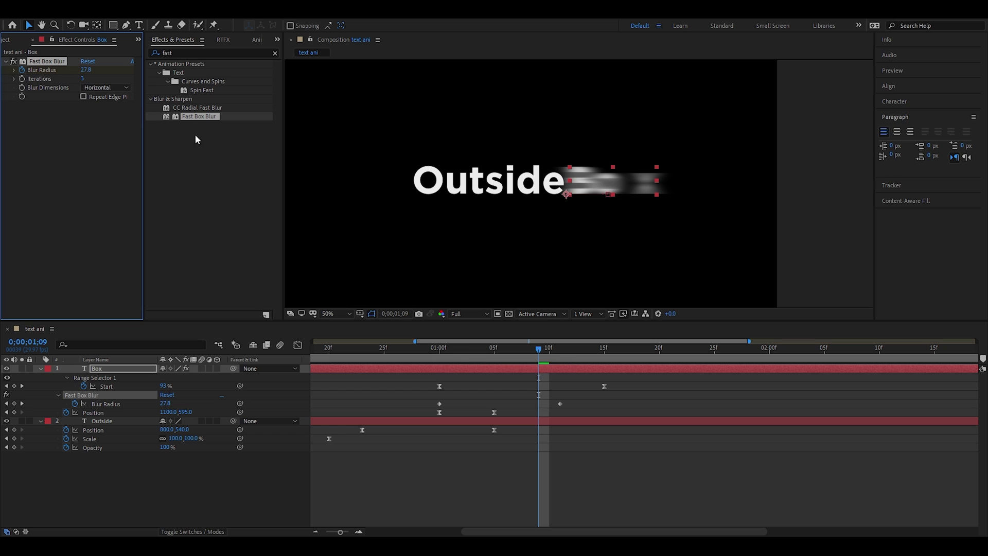
drag(82, 78, 101, 82)
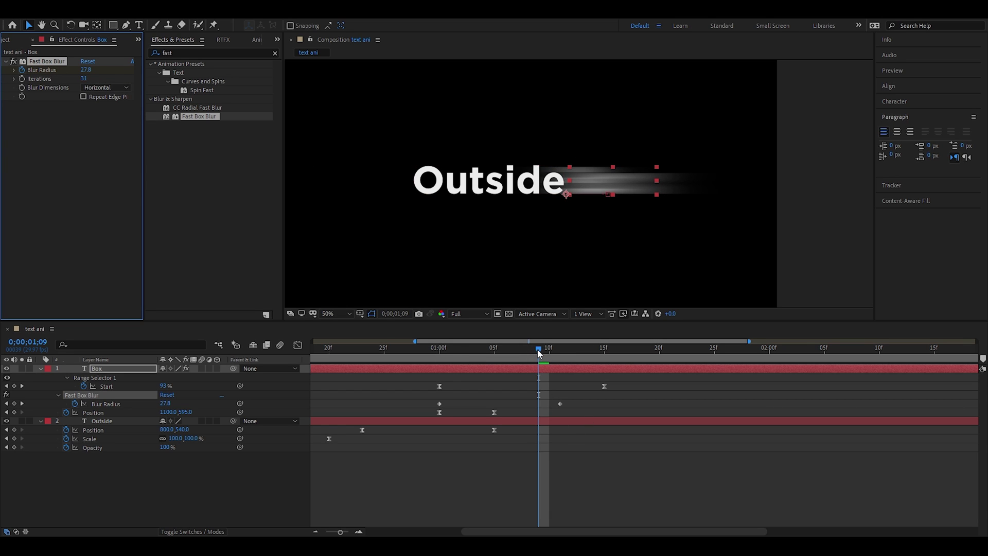
drag(537, 349, 377, 357)
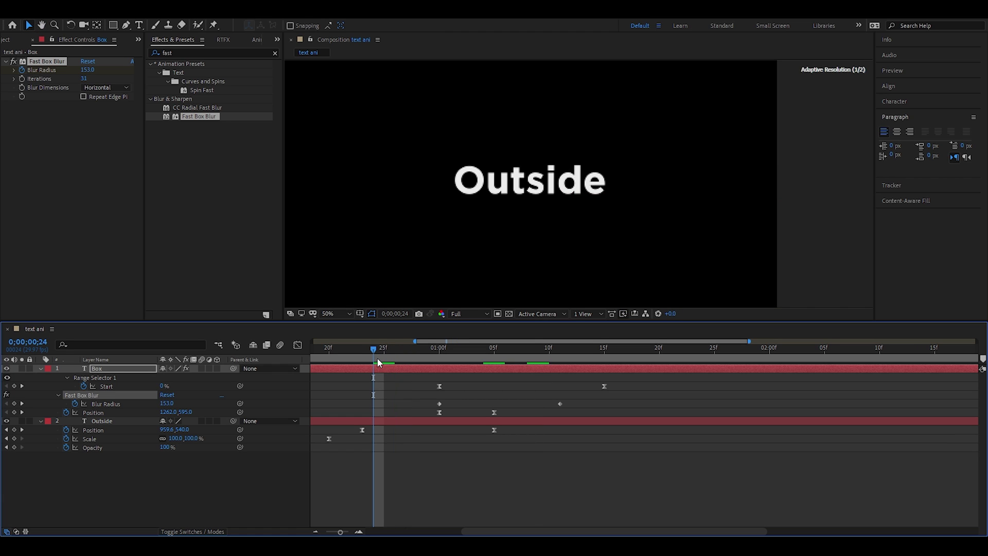
Preview, then nudge Box's Position keyframes one frame later
key(space)
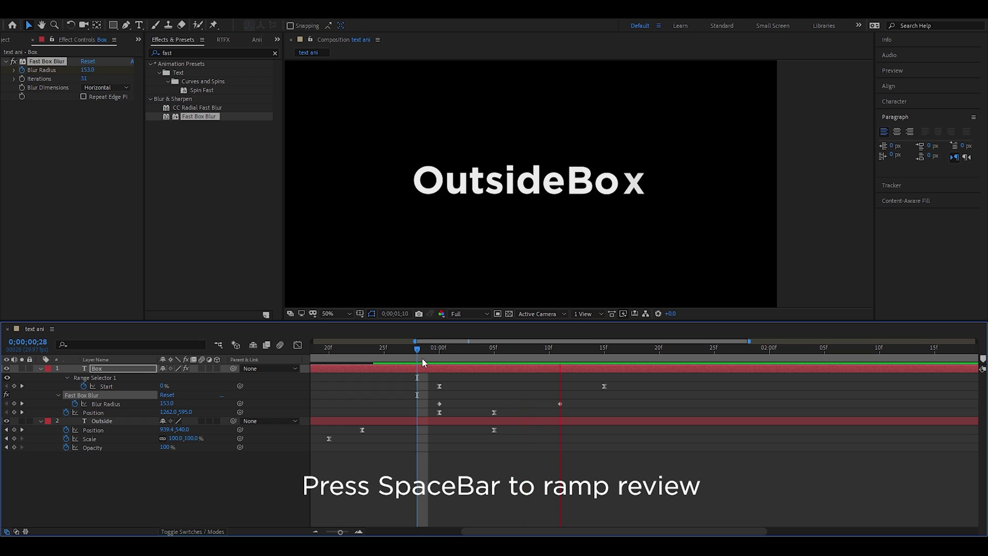
key(space)
drag(509, 408, 576, 405)
key(alt+Right)
key(alt+Right)
key(alt+Right)
click(516, 347)
click(405, 347)
Preview again until it settles on a crisp OutsideBox, then select the Box layer
key(space)
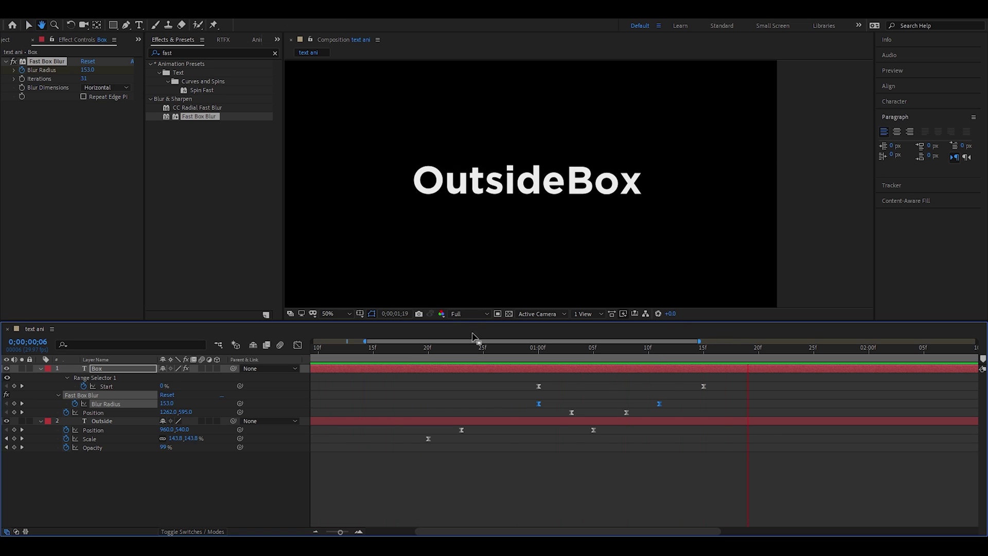
key(space)
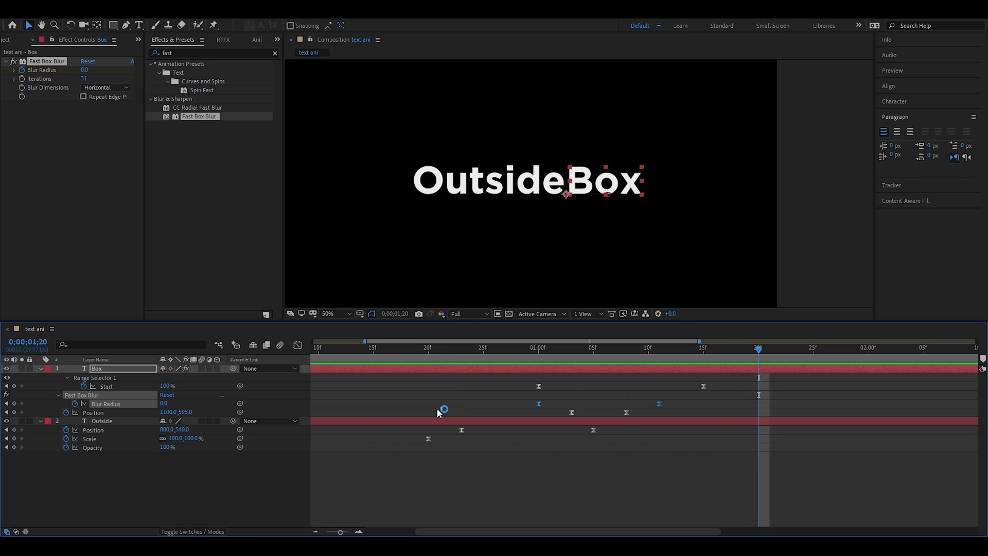
drag(406, 350, 313, 375)
key(space)
key(space)
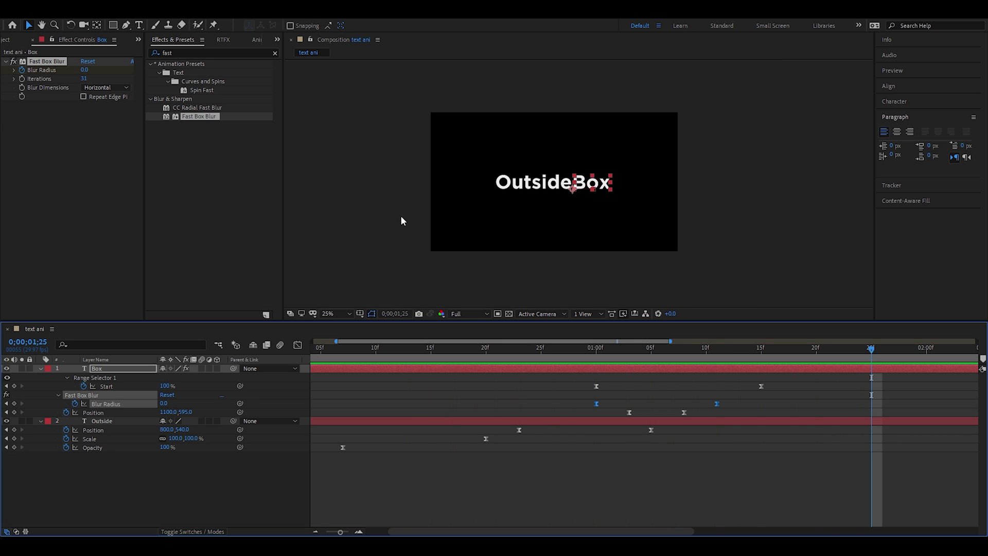
key(comma)
key(comma)
click(546, 260)
key(period)
key(period)
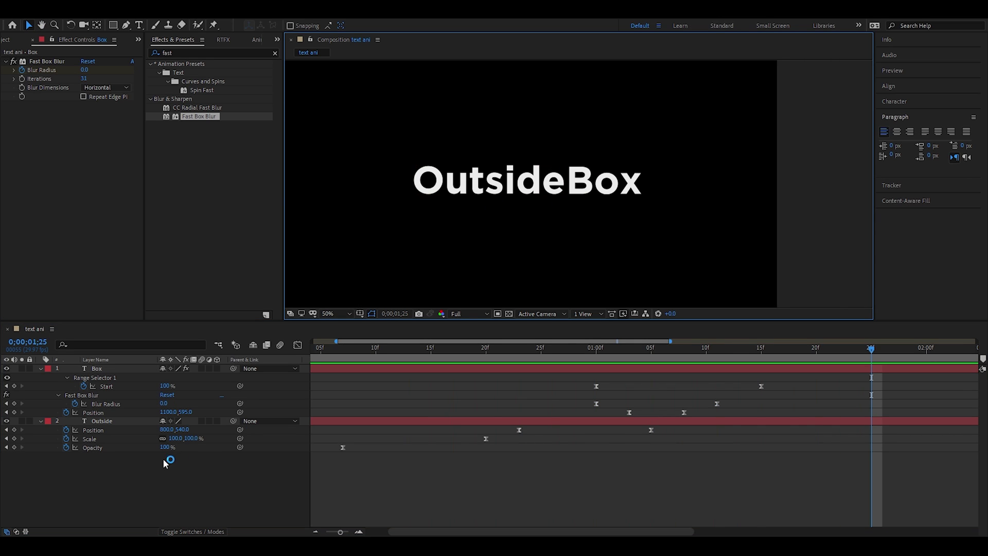
click(87, 370)
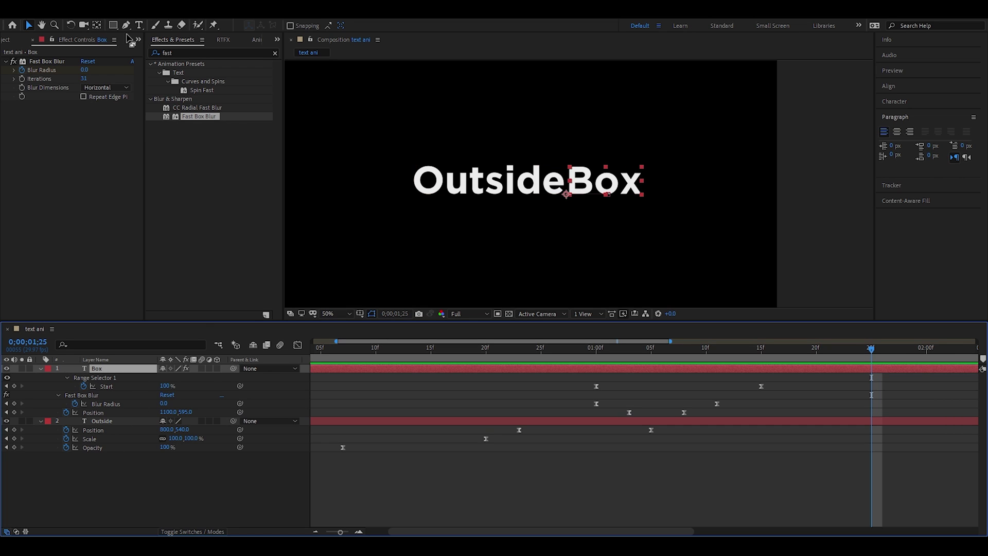
click(138, 25)
click(399, 275)
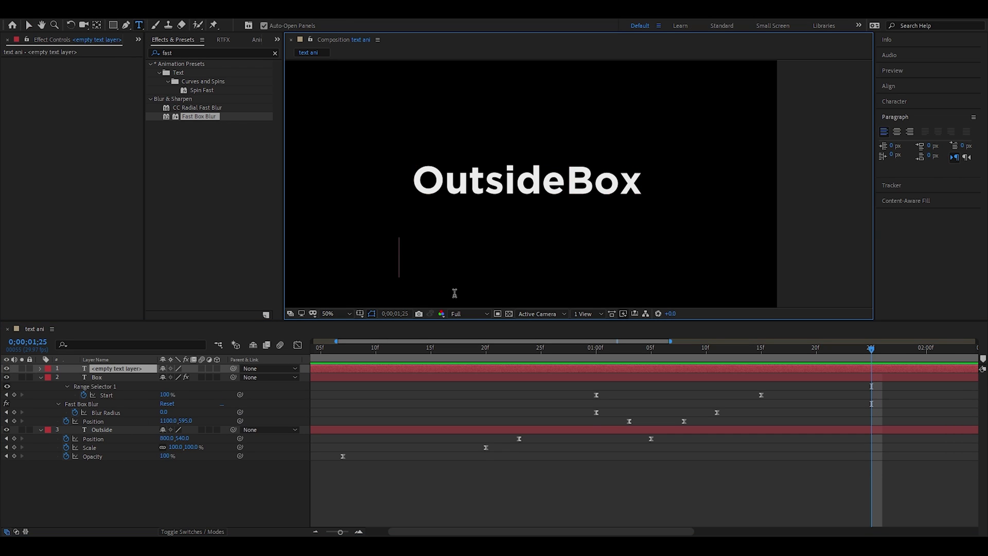
text(Motion)
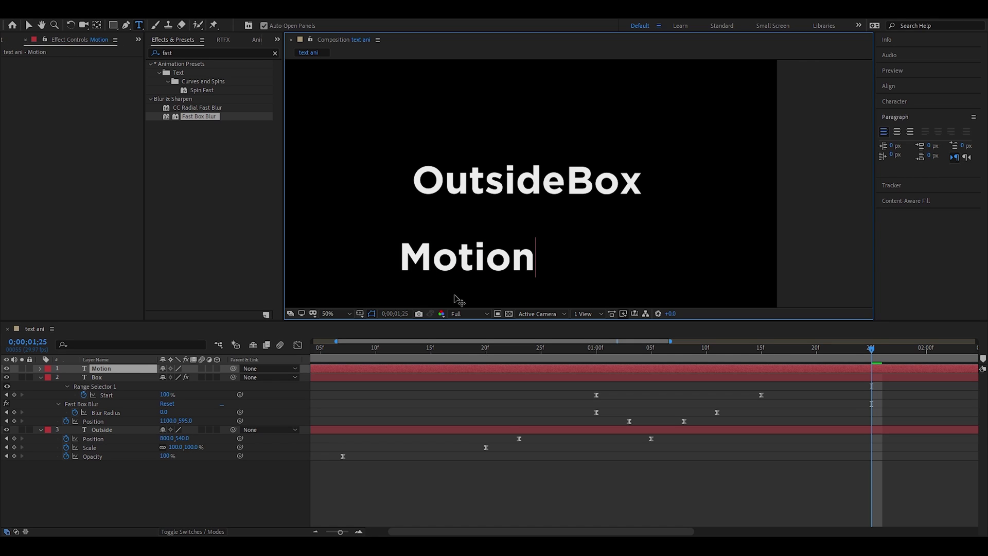
click(29, 24)
click(196, 53)
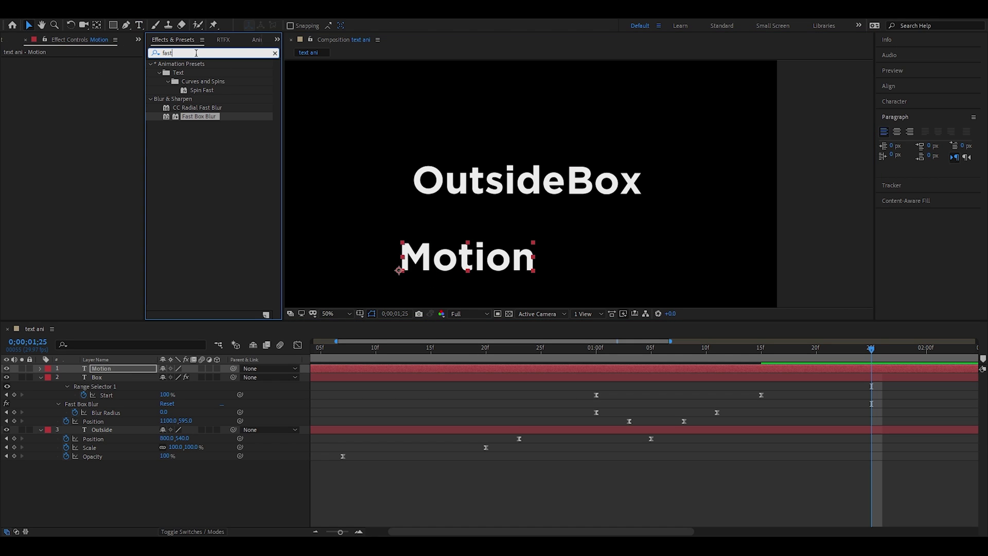
text(bu)
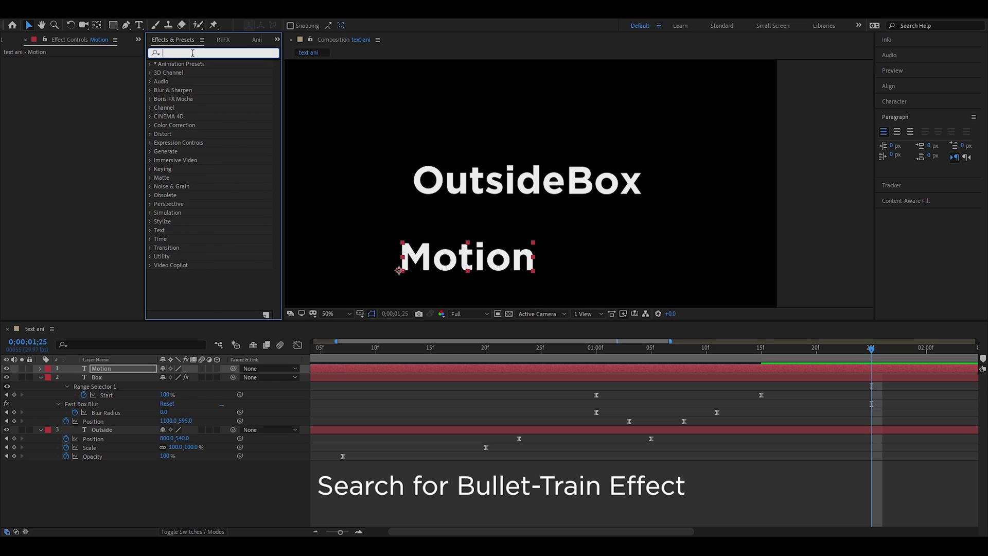
text(ll)
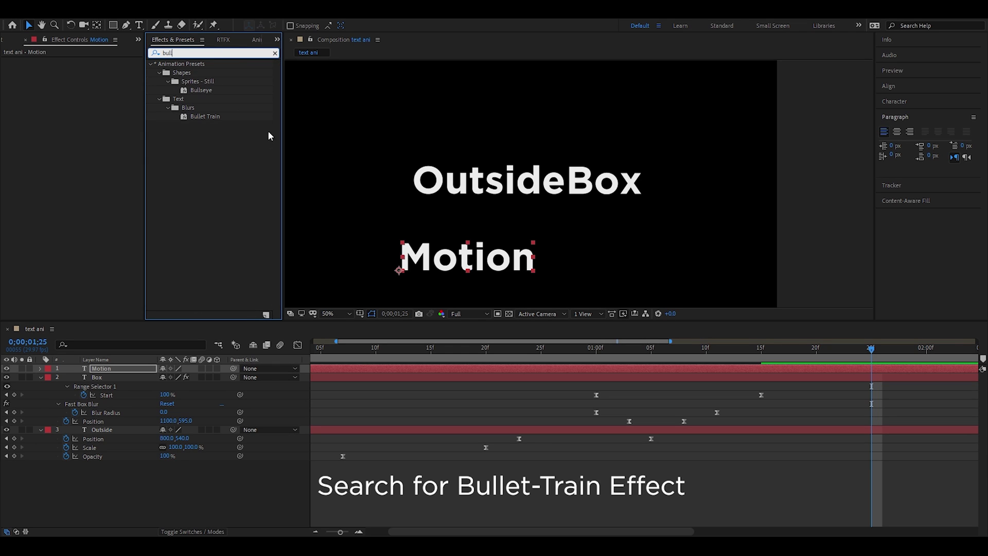
drag(211, 118, 115, 378)
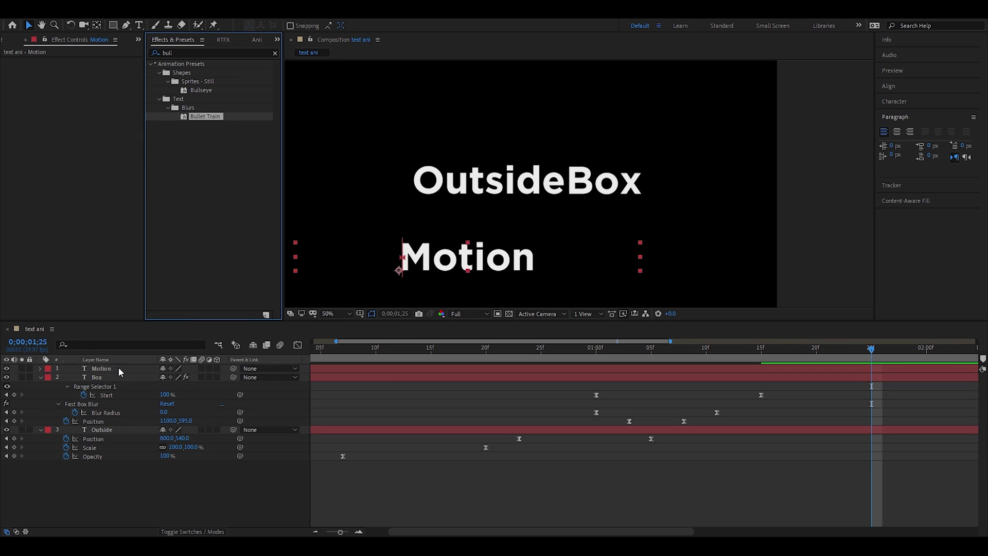
click(125, 369)
click(871, 351)
key(space)
drag(834, 363, 917, 357)
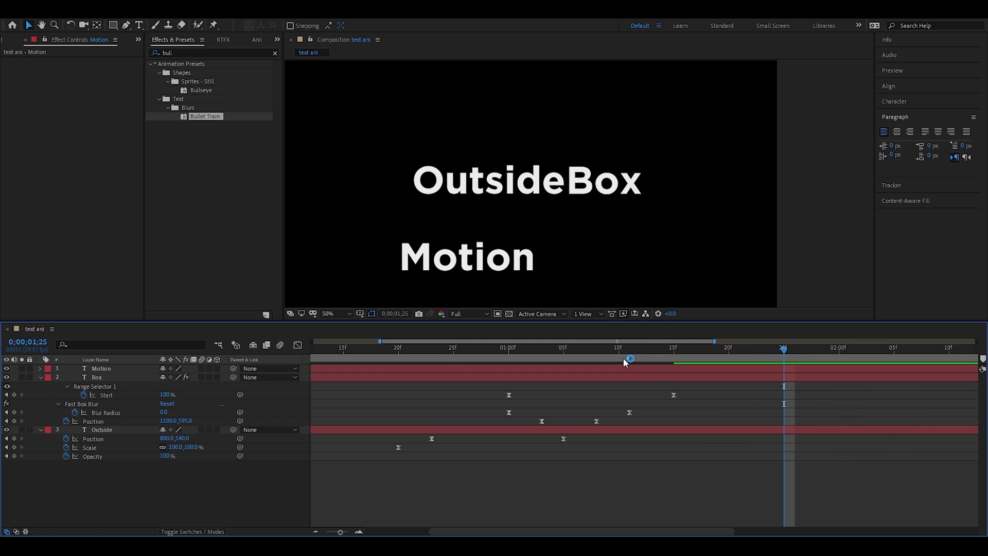
key(Delete)
click(622, 236)
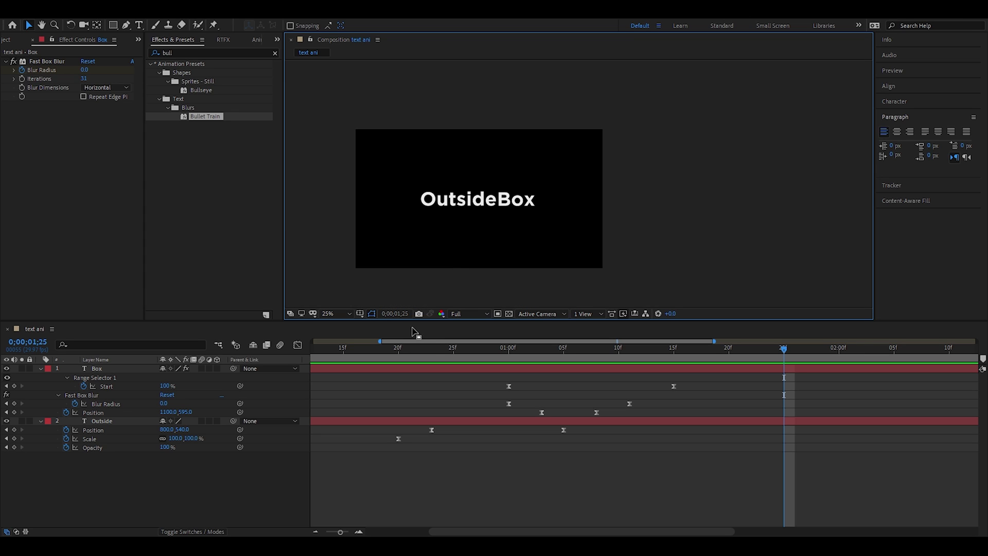
click(454, 494)
key(space)
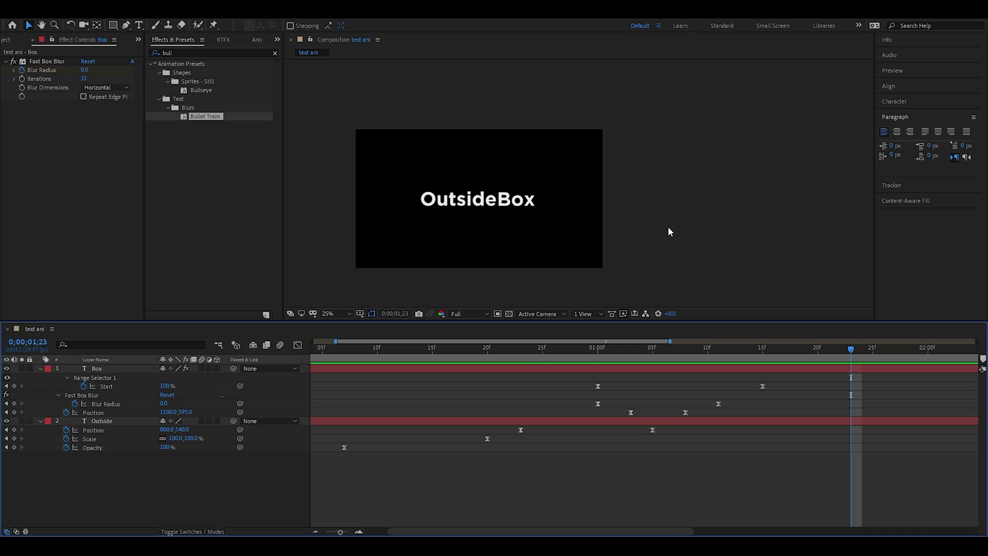
click(336, 318)
key(shift+slash)
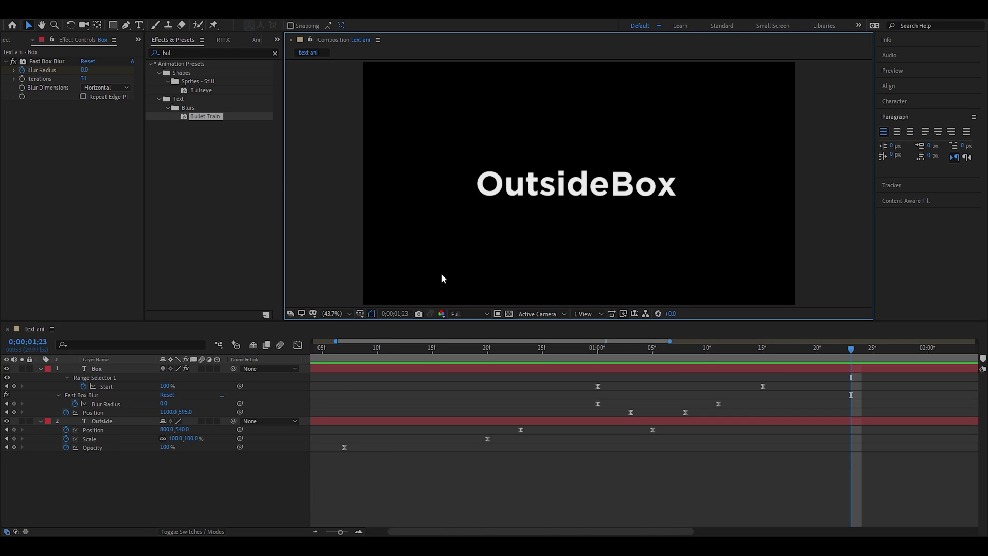
click(365, 342)
key(Home)
key(space)
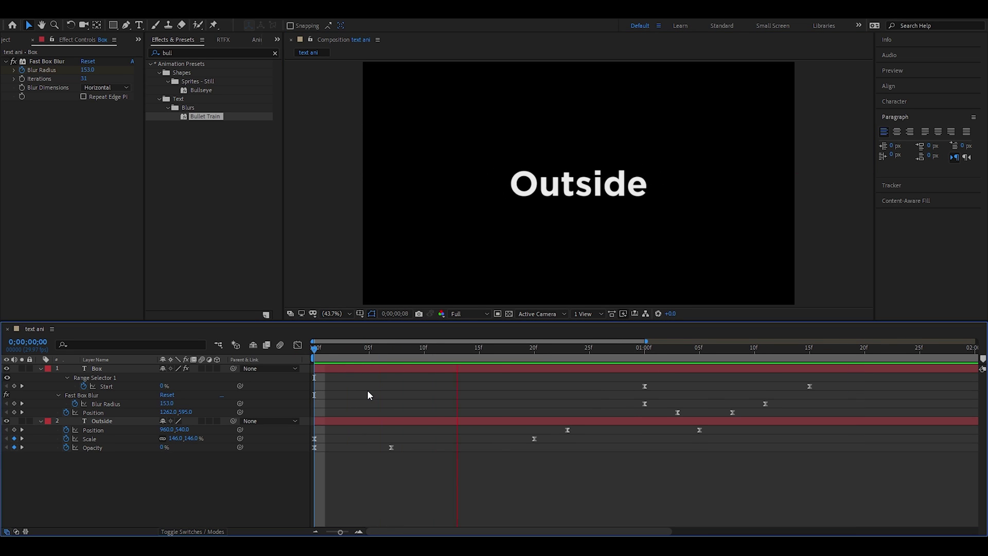